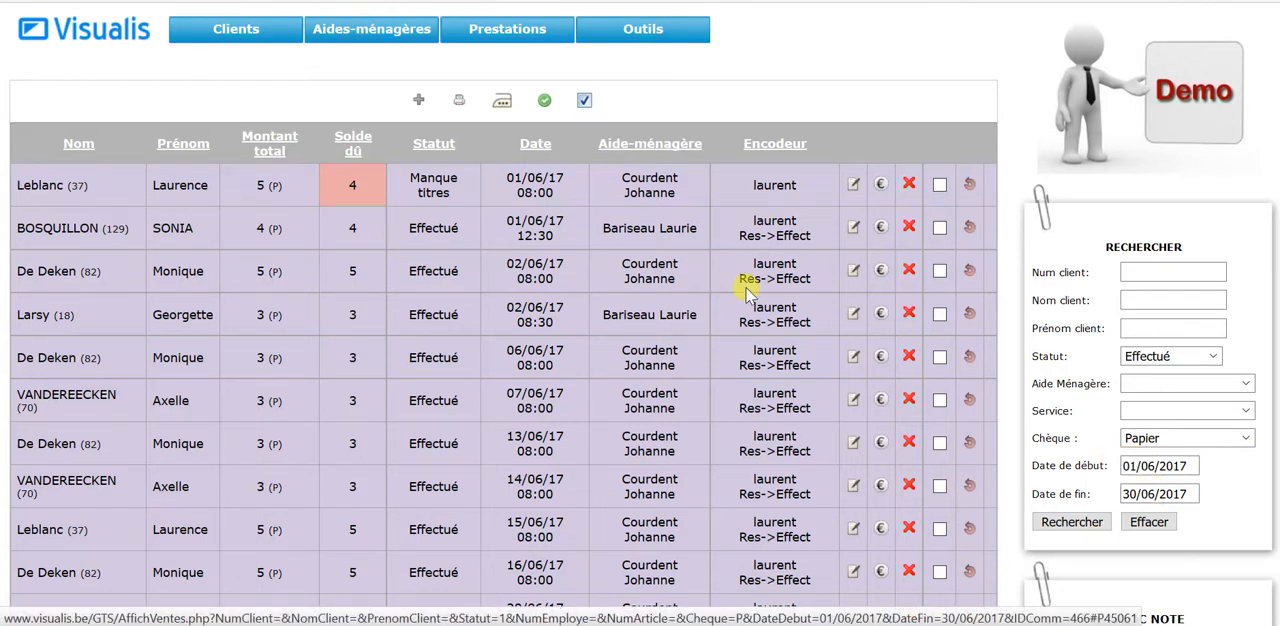
Step: Review the June 2017 services and open the settlements of the 01/06/17 08:00 service with status Manque titres
scroll(722, 212, "down", 3)
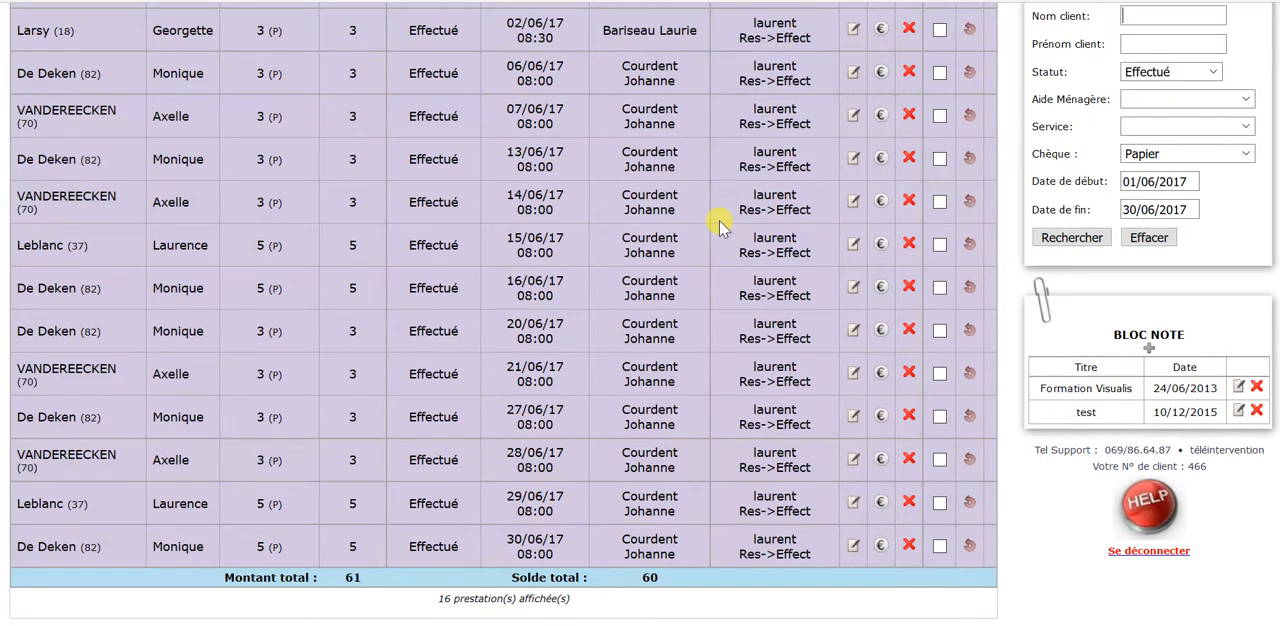
scroll(722, 227, "up", 3)
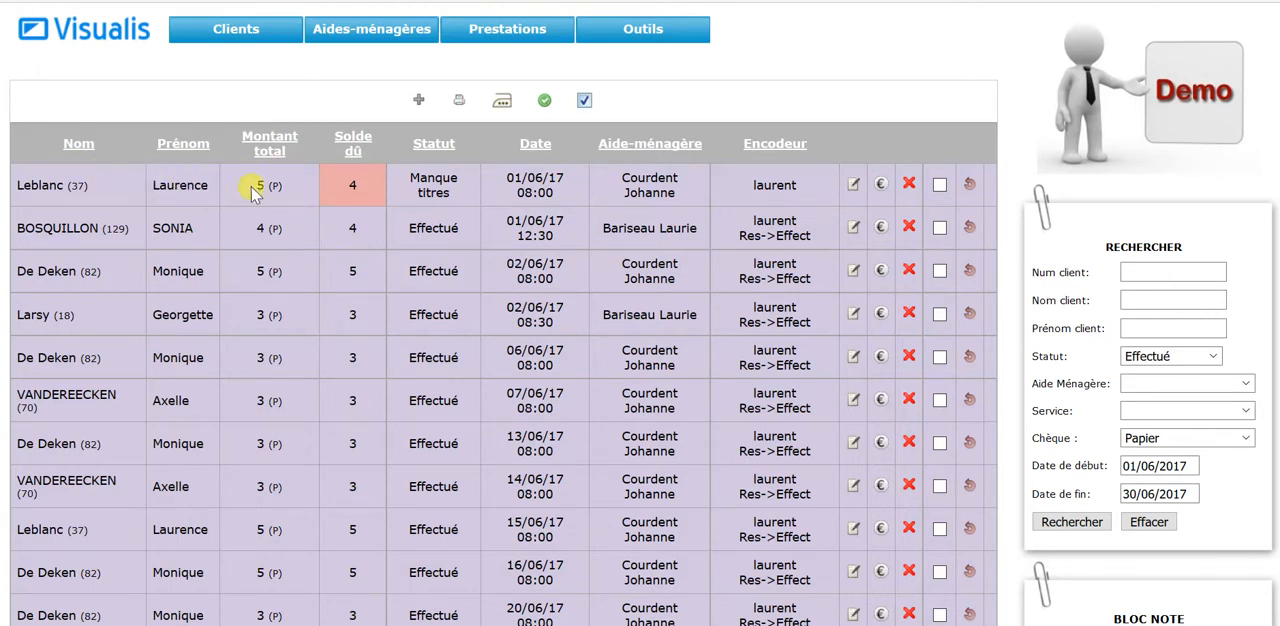
left_click_drag(256, 186, 289, 195)
left_click(346, 187)
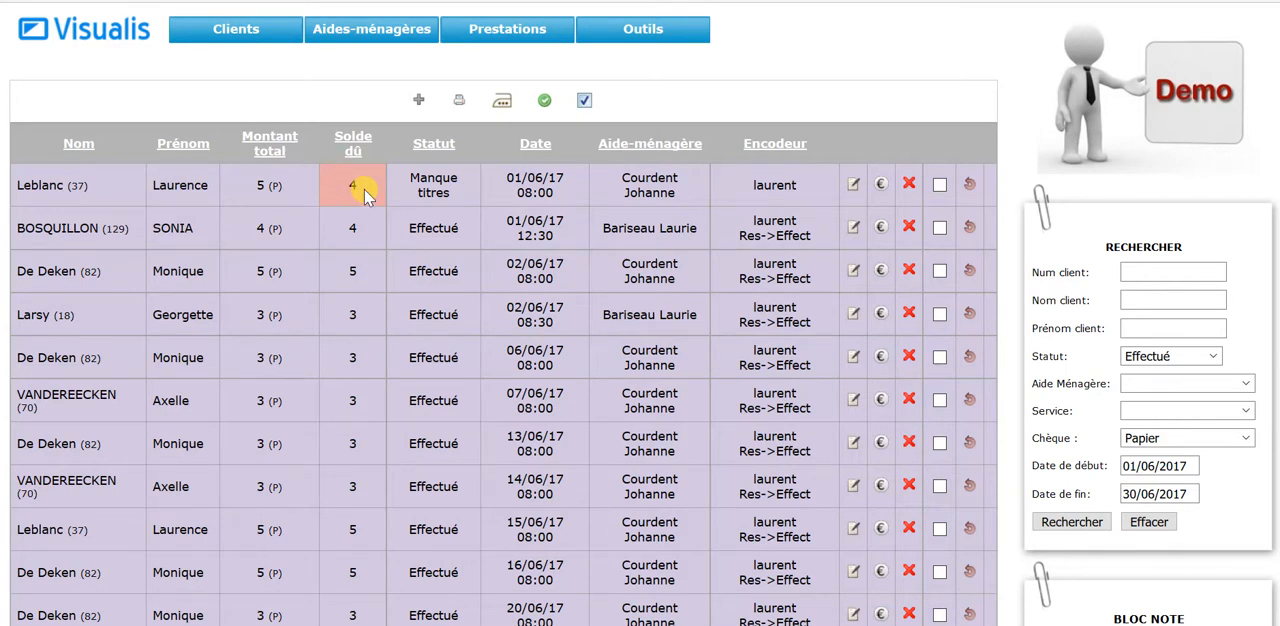
left_click(879, 187)
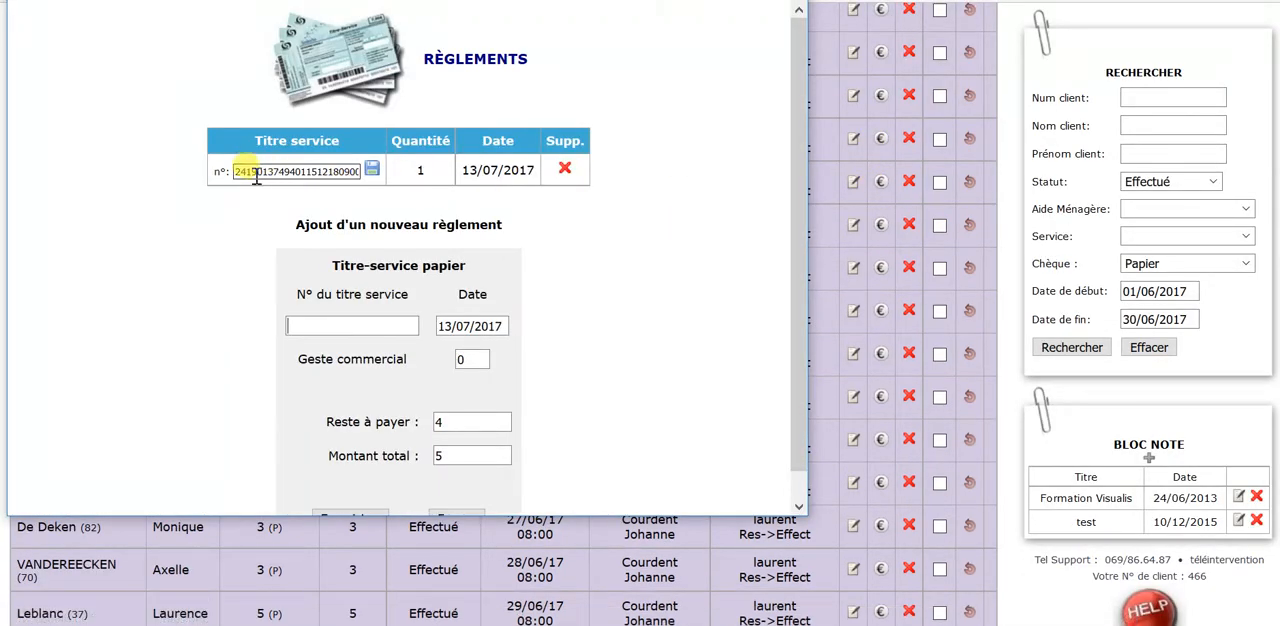
Step: Add two paper service vouchers to the service's settlements by entering each voucher number, keeping the date 13/07/2017
left_click(320, 326)
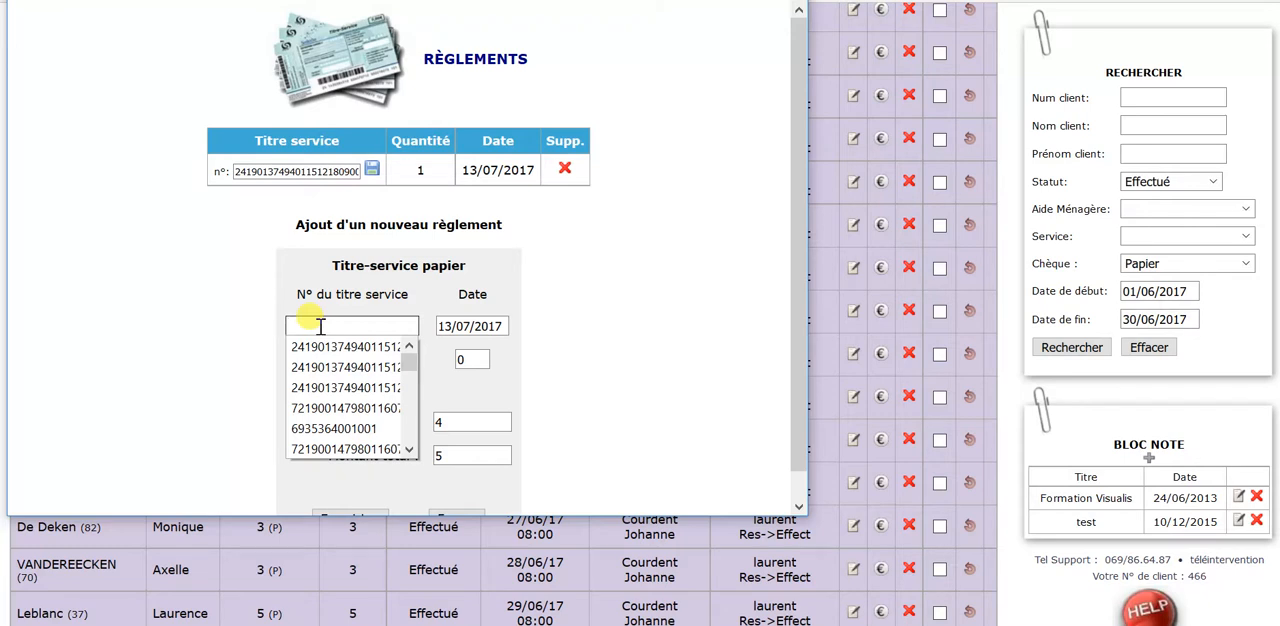
key("ctrl+v")
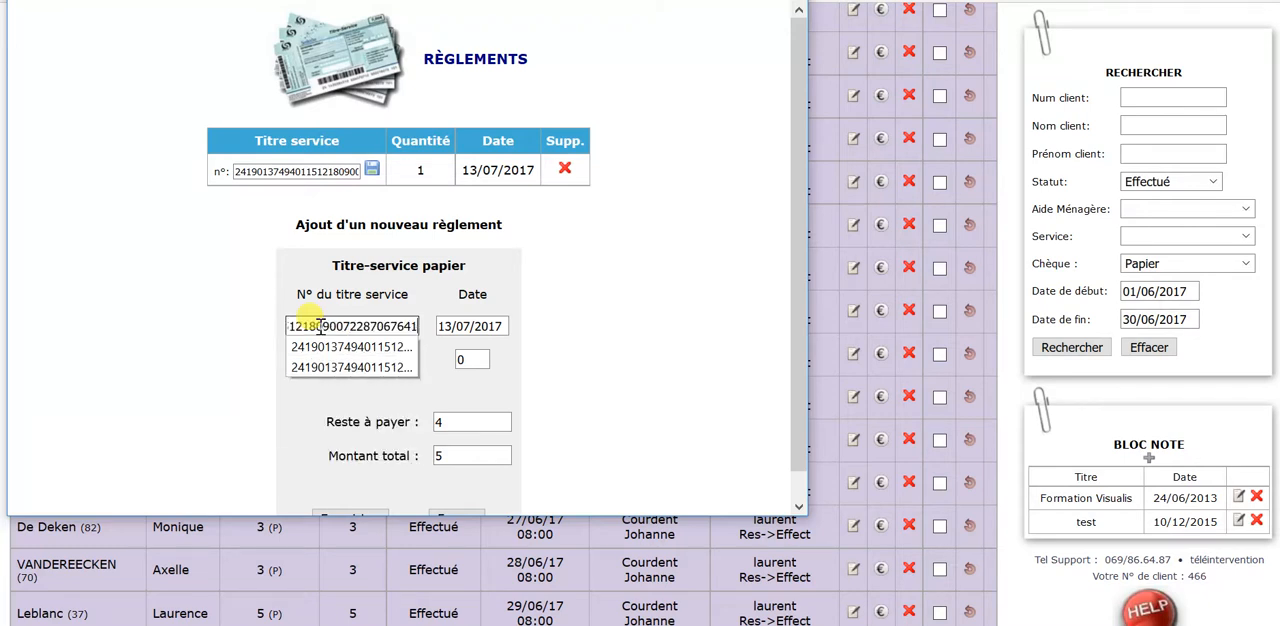
key("Return")
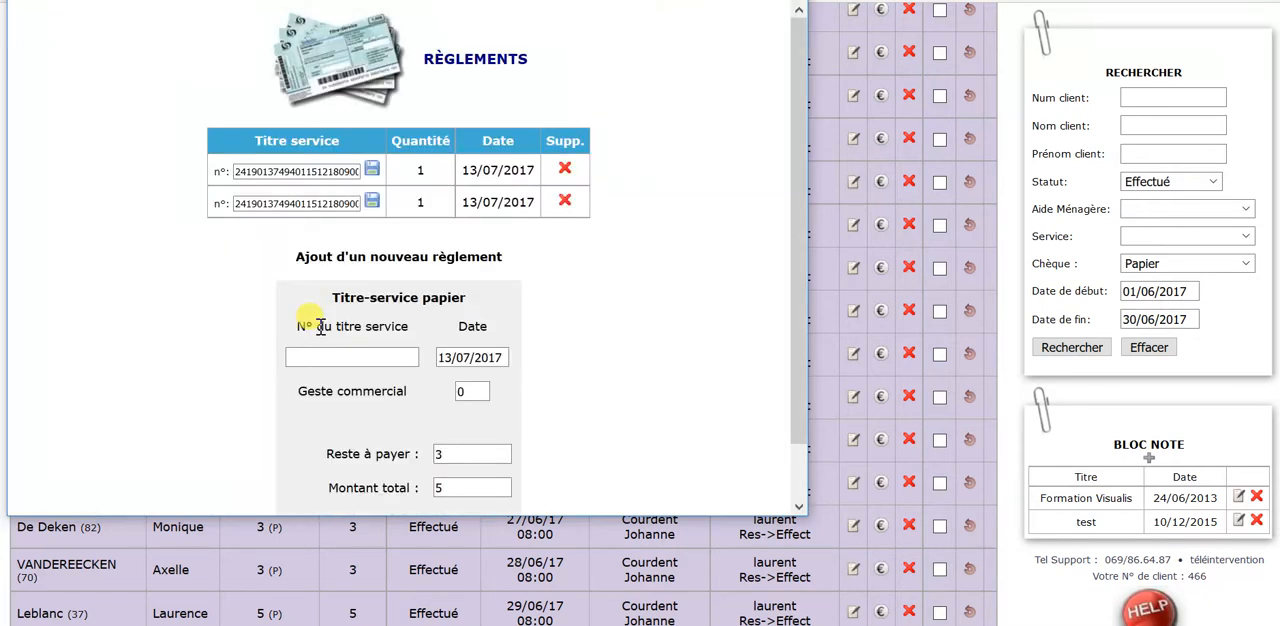
key("ctrl+v")
key("Return")
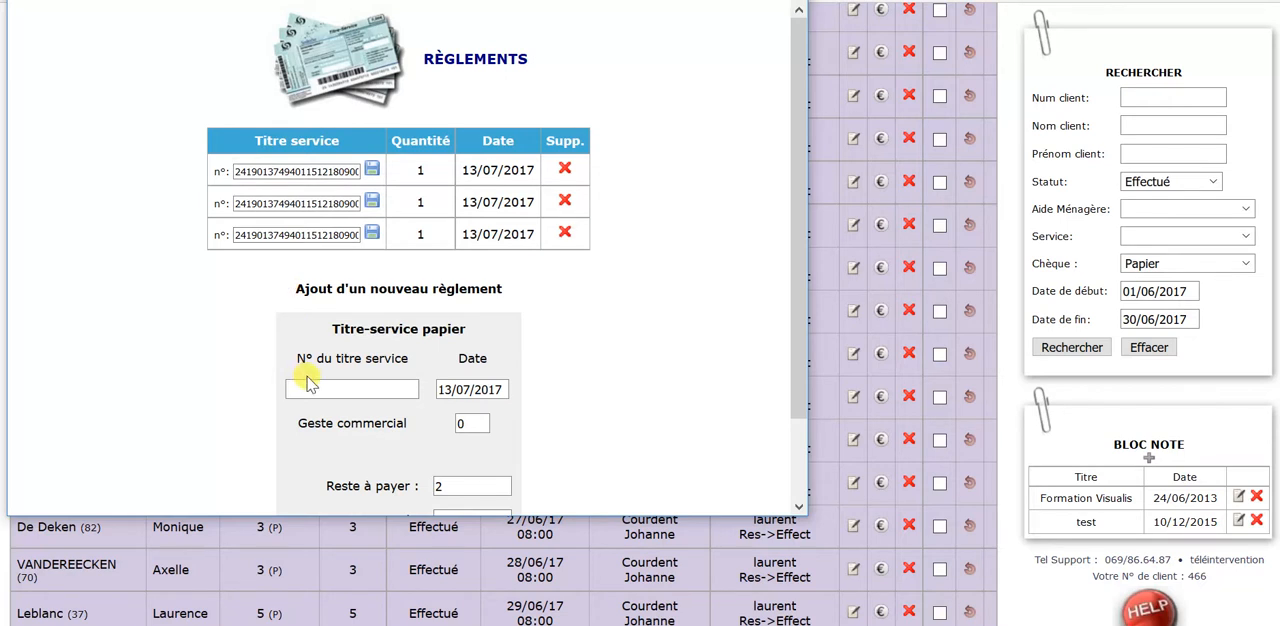
Step: Enter the numbers of the last two paper service vouchers to settle the remaining balance and close the settlements window
left_click(314, 386)
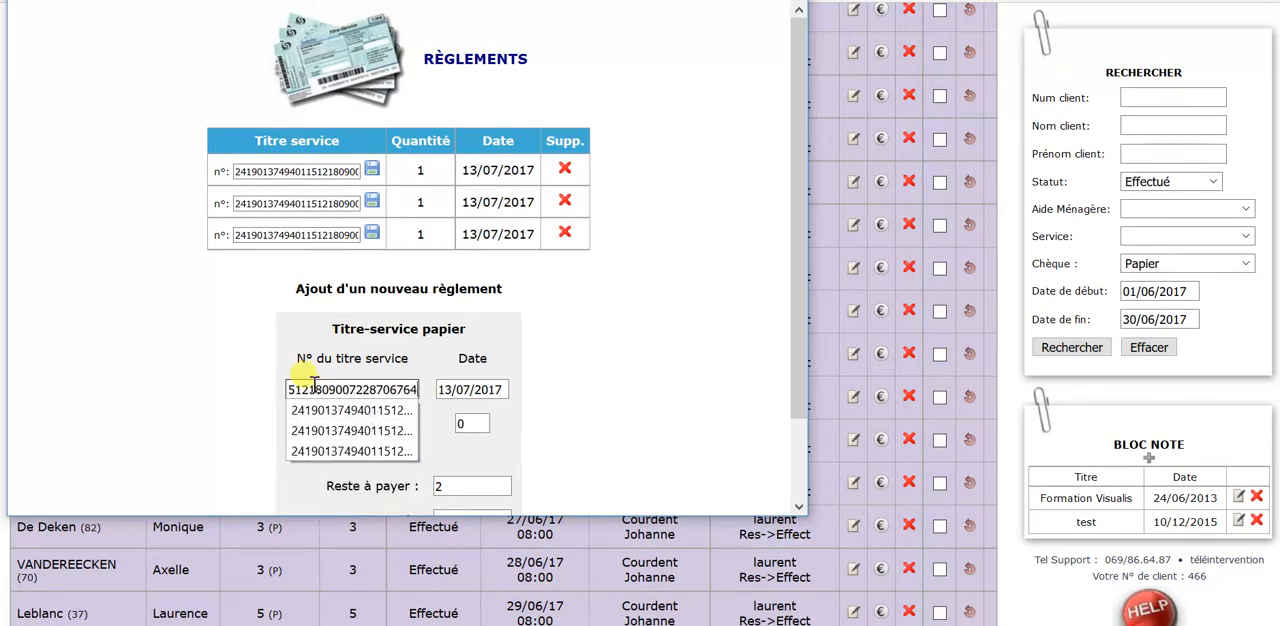
key("Return")
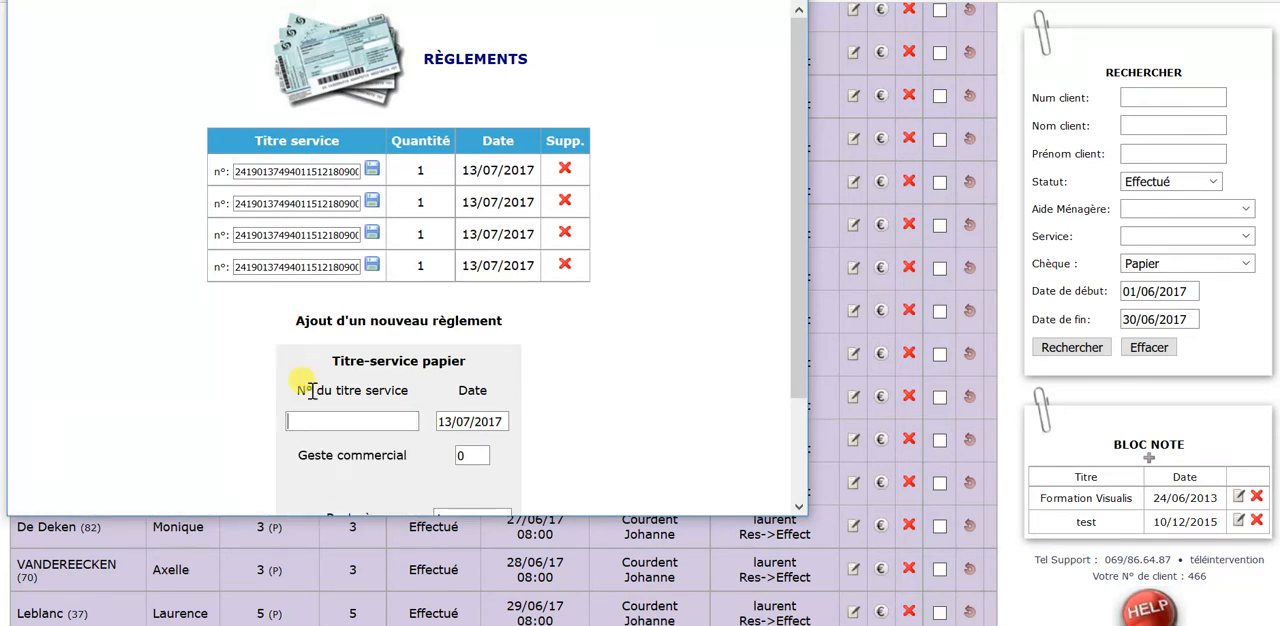
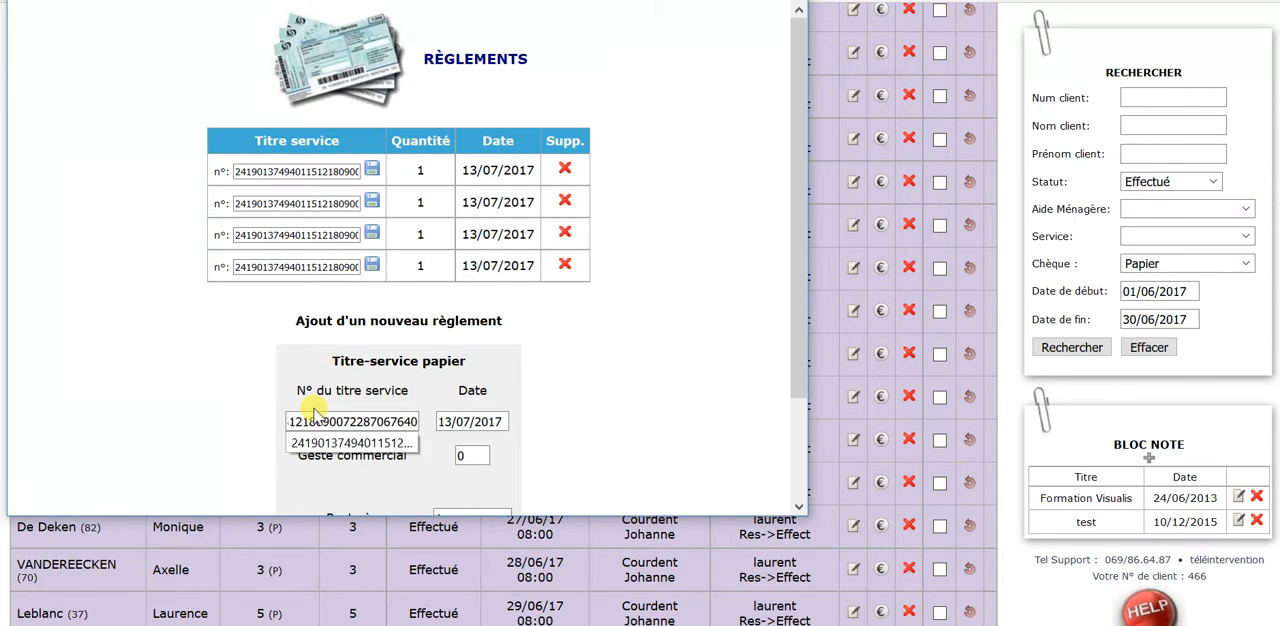
key("Return")
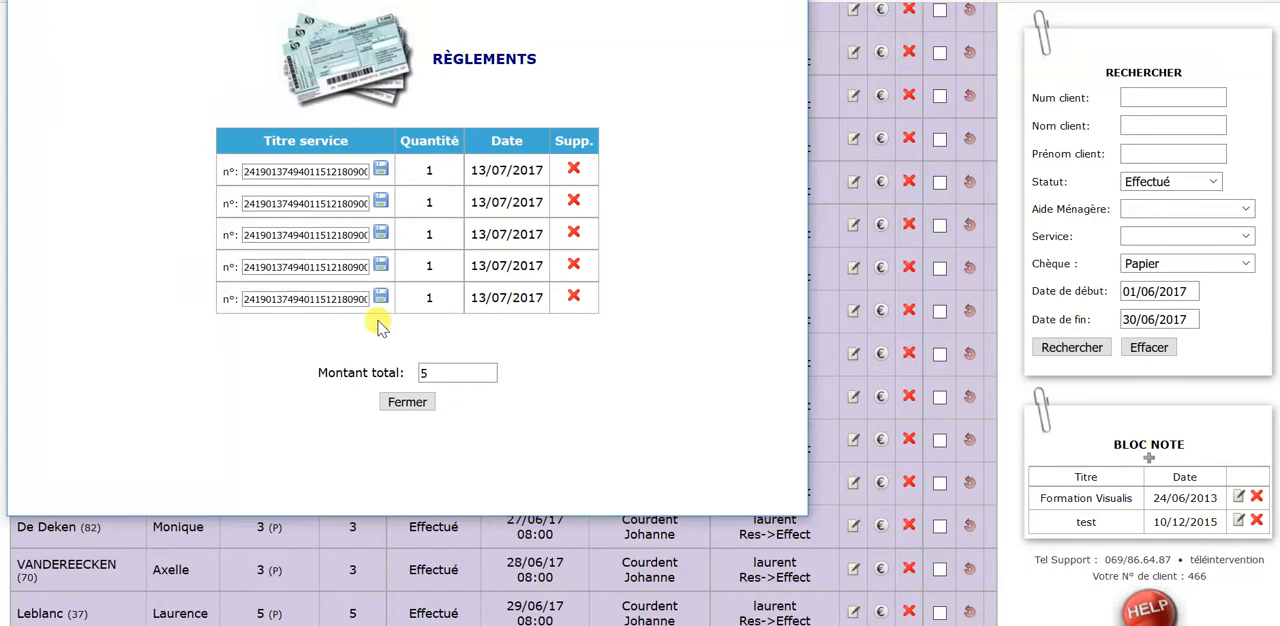
left_click(405, 402)
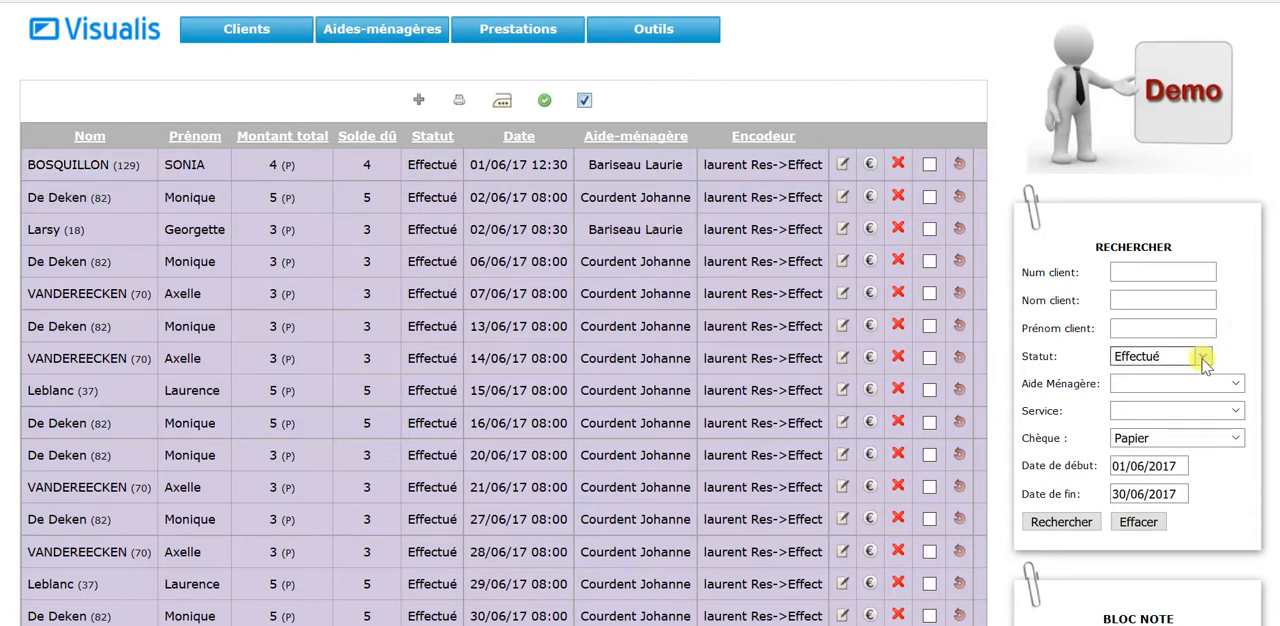
Step: Search the paper-voucher services from 01/06/2017 to 30/06/2017 with status Effectué/Payé
left_click(1146, 360)
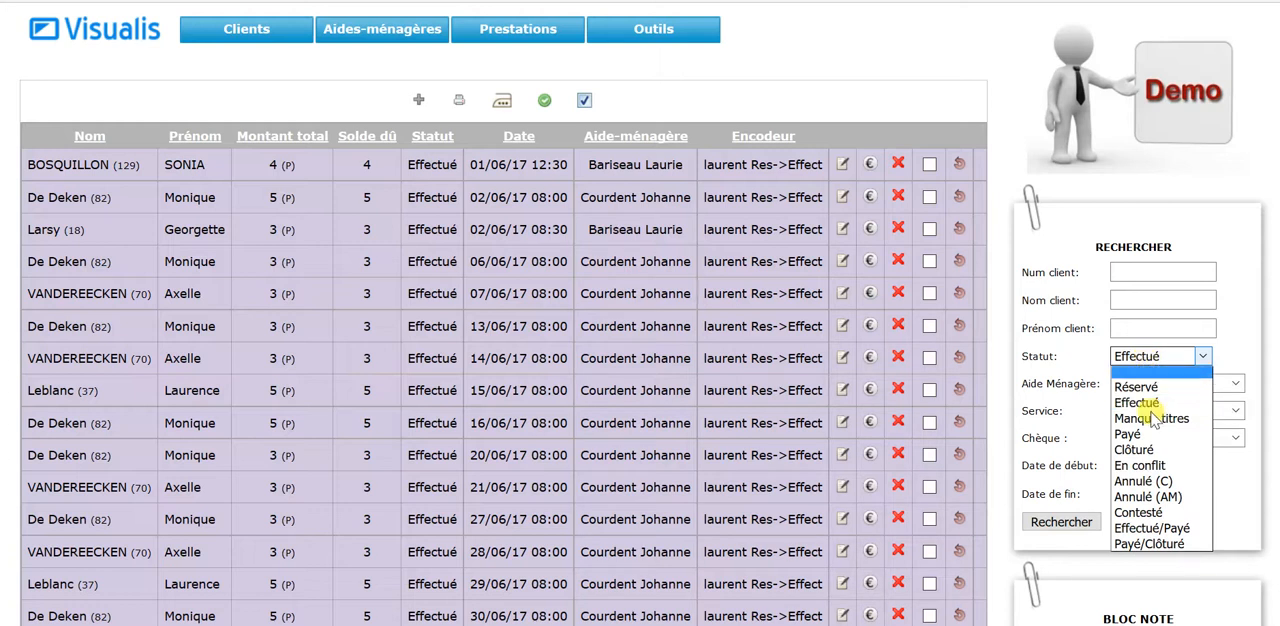
left_click(1180, 527)
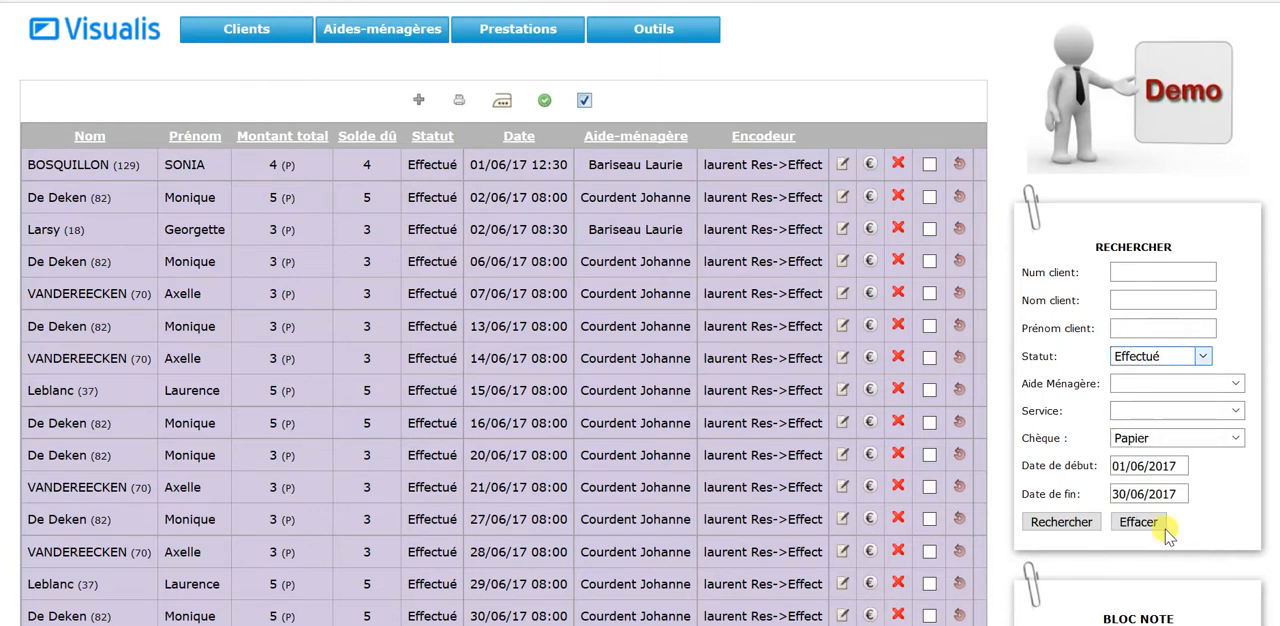
left_click(1060, 521)
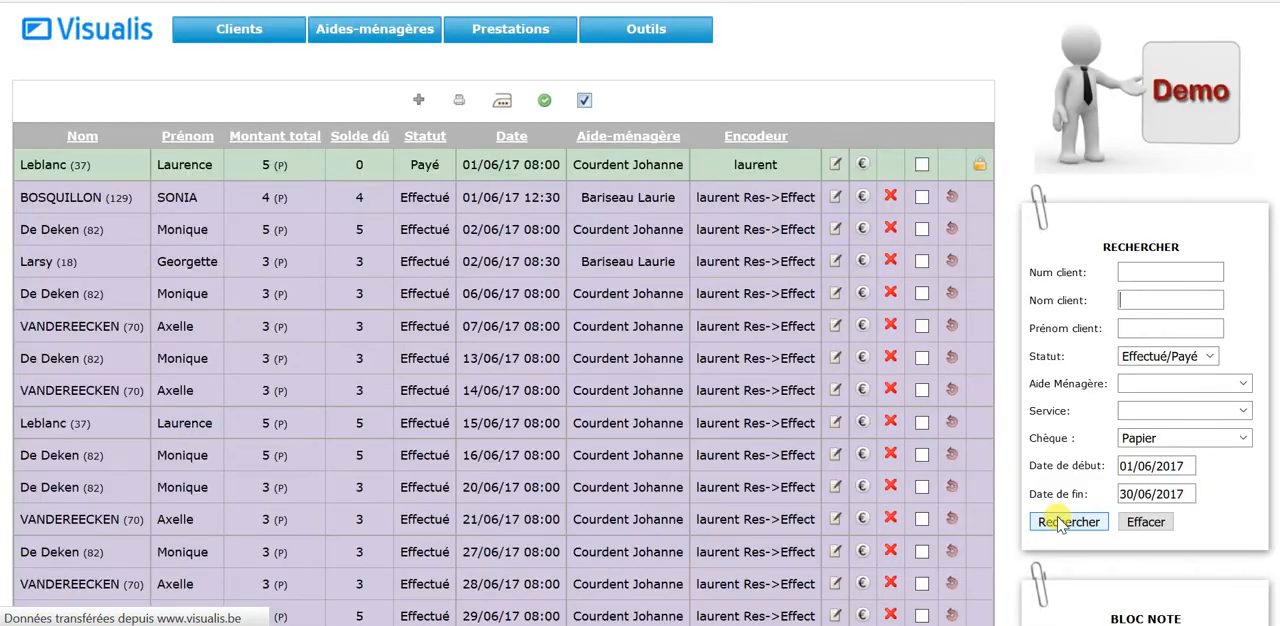
Step: Check the voucher registration dates in the settlements of the paid 01/06/17 08:00 service, closing the window when done
mouse_move(22, 170)
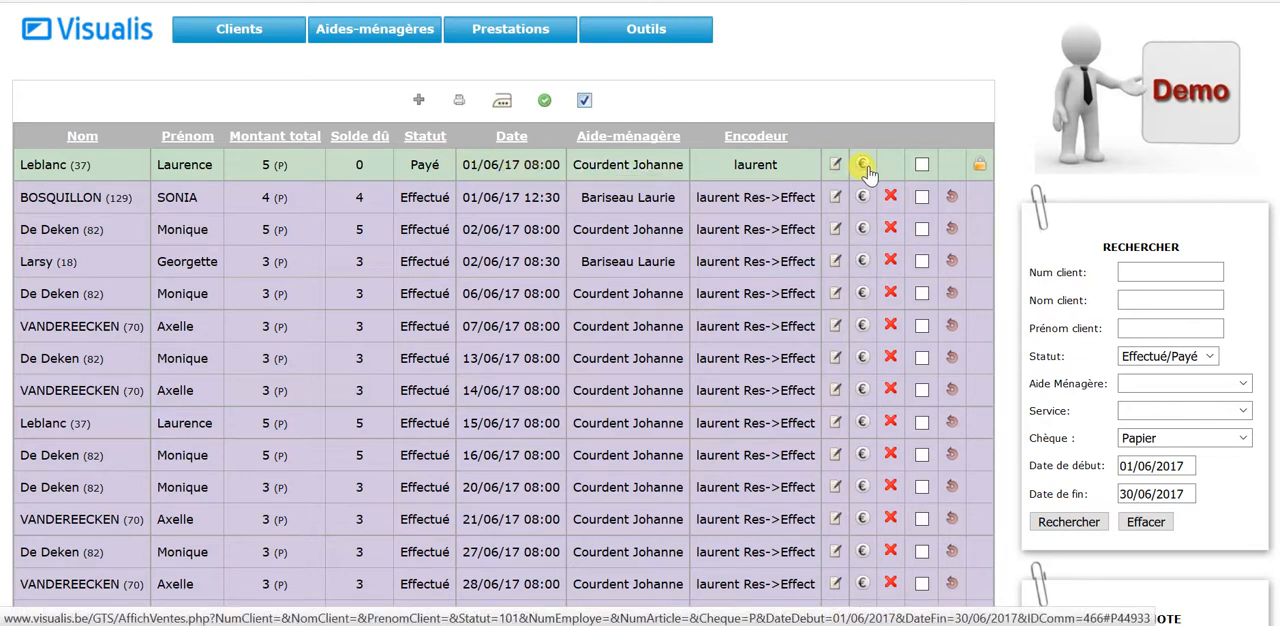
left_click(838, 236)
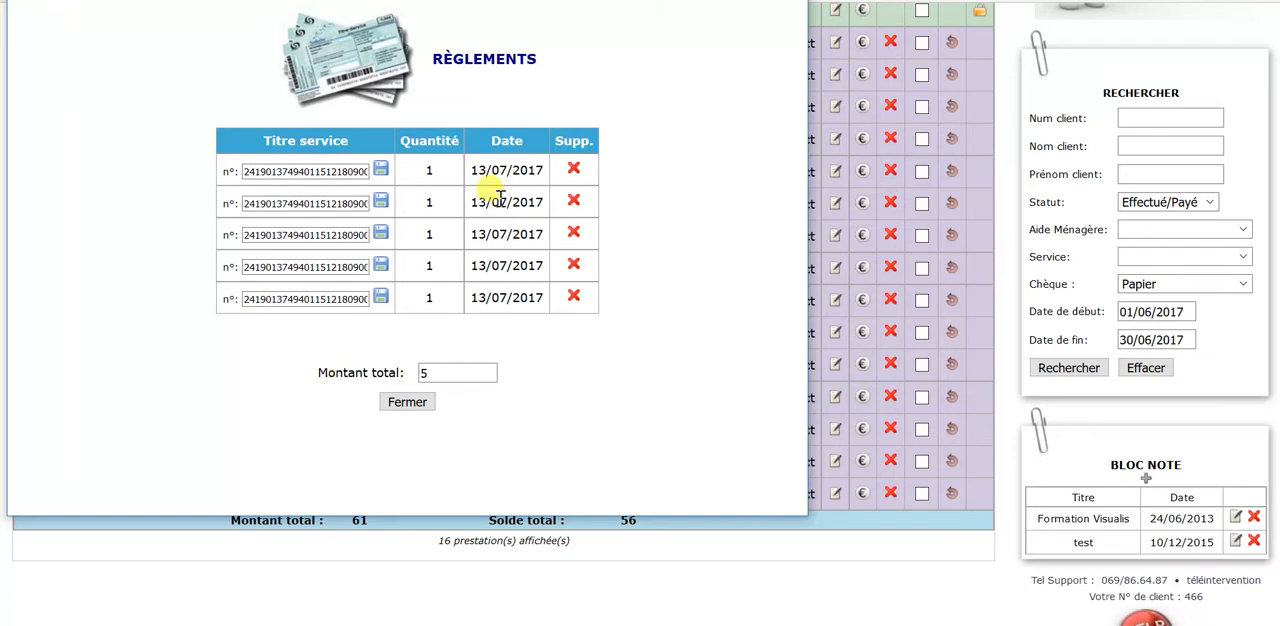
left_click_drag(478, 174, 491, 291)
left_click(510, 302)
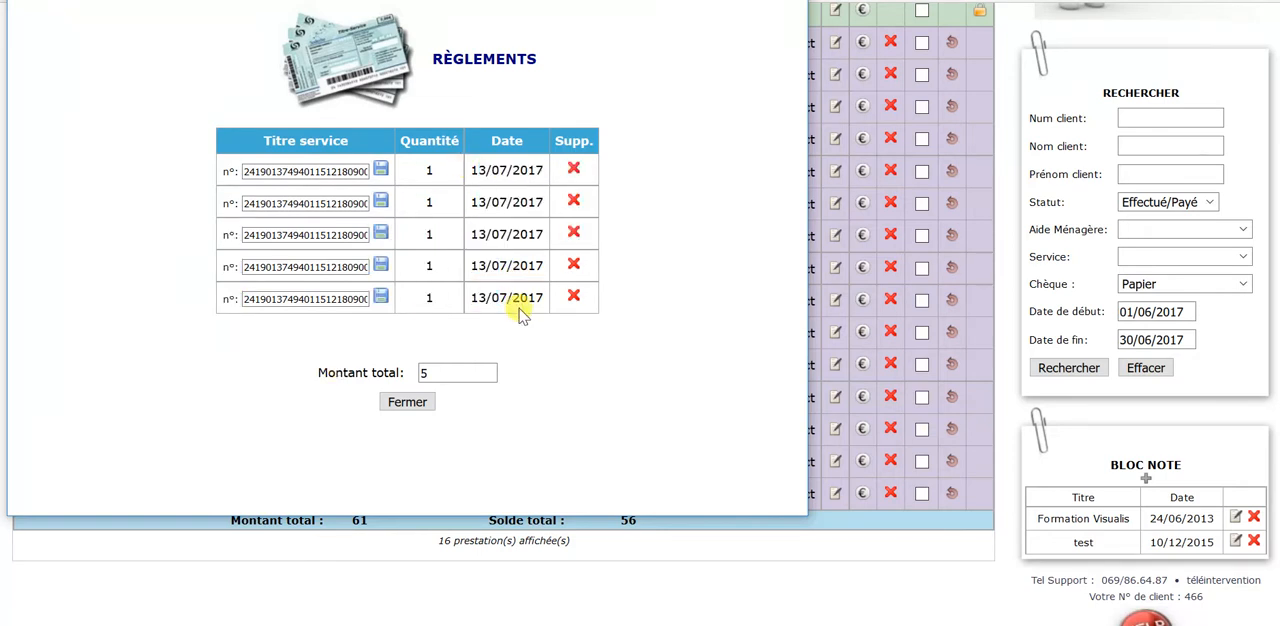
left_click(405, 401)
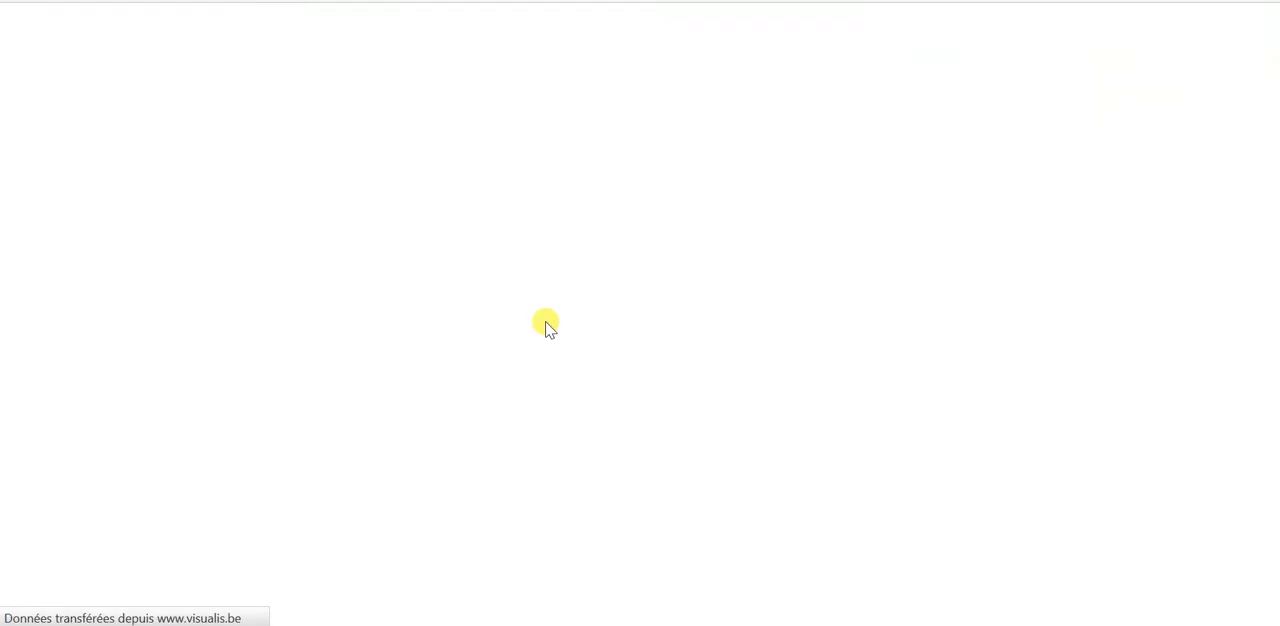
Step: Open the Bilan caisse report and check the received and remaining paper vouchers for June 2017
scroll(540, 316, "up", 1)
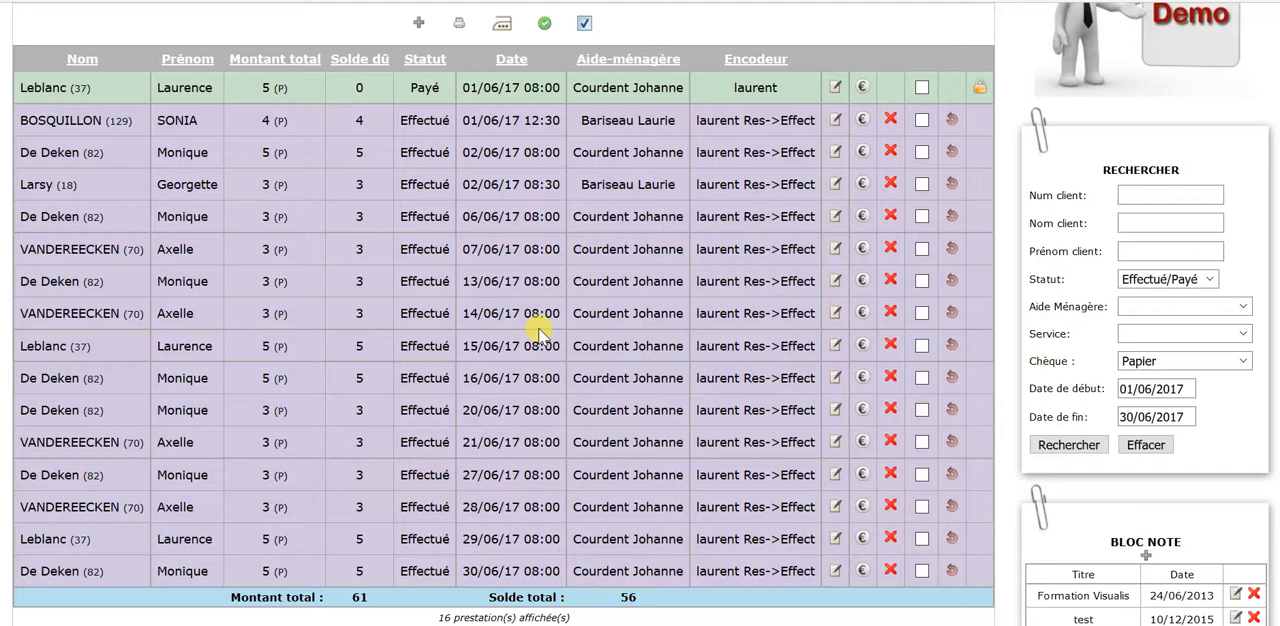
scroll(530, 325, "up", 2)
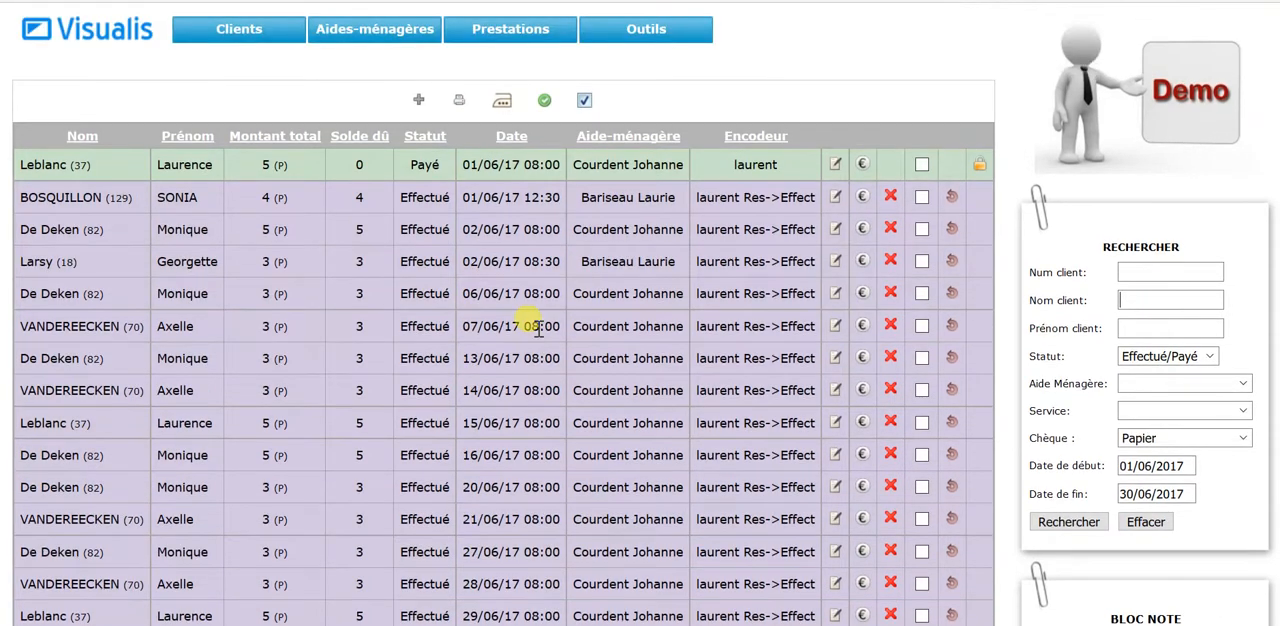
mouse_move(603, 35)
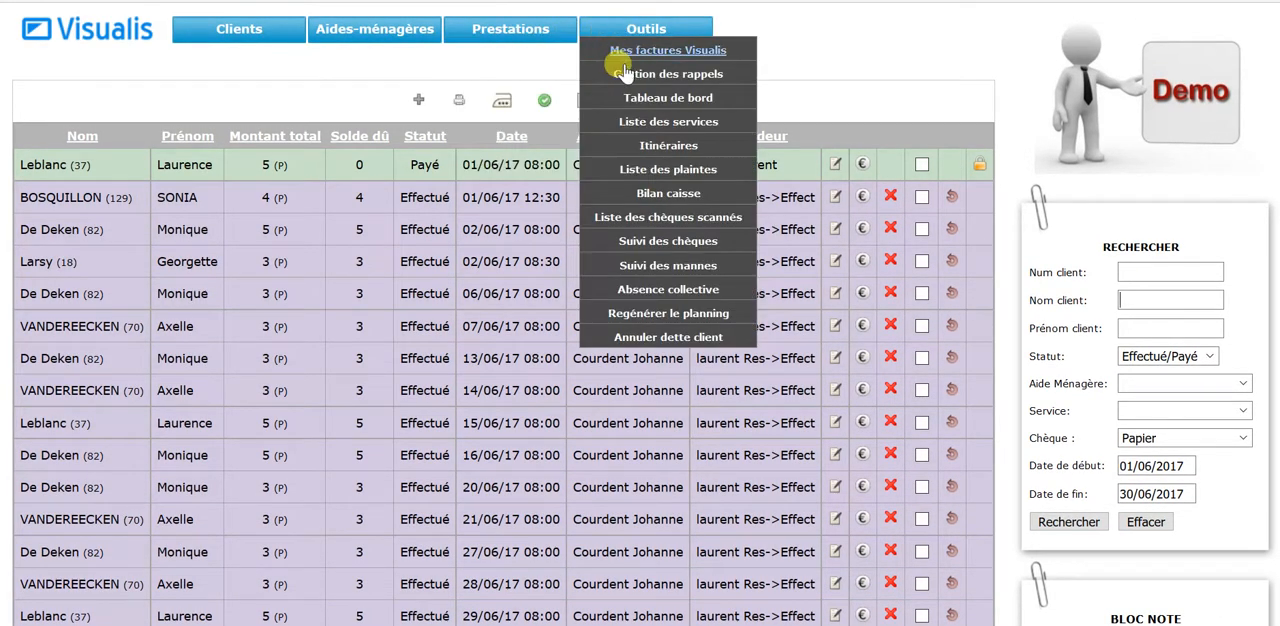
left_click(648, 197)
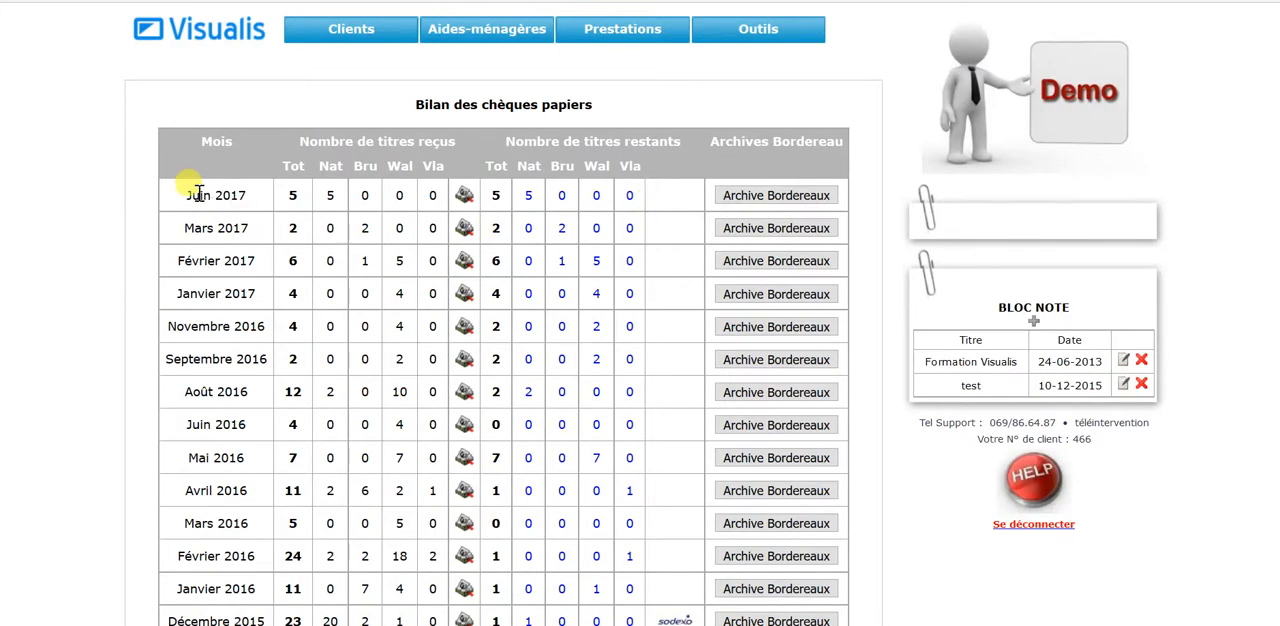
left_click_drag(190, 195, 320, 200)
left_click(350, 205)
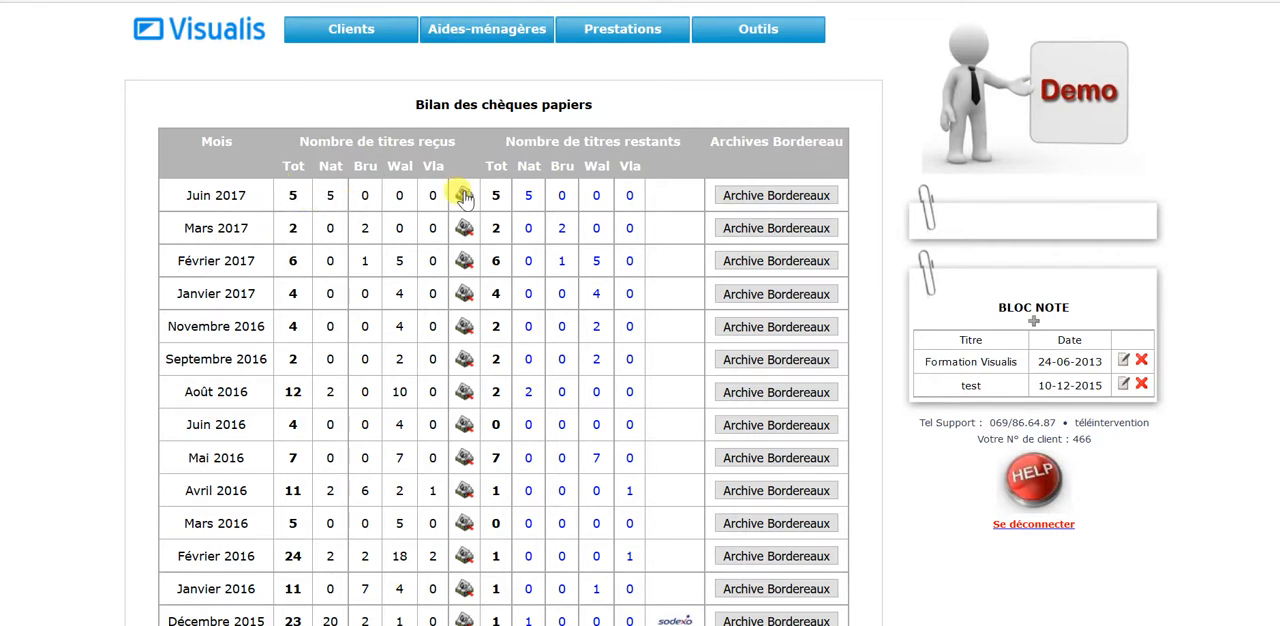
left_click(528, 204)
Step: Examine the June 2017 voucher statement for client, household helper, voucher number, service date, scan date and voucher count, closing it when done
left_click(463, 196)
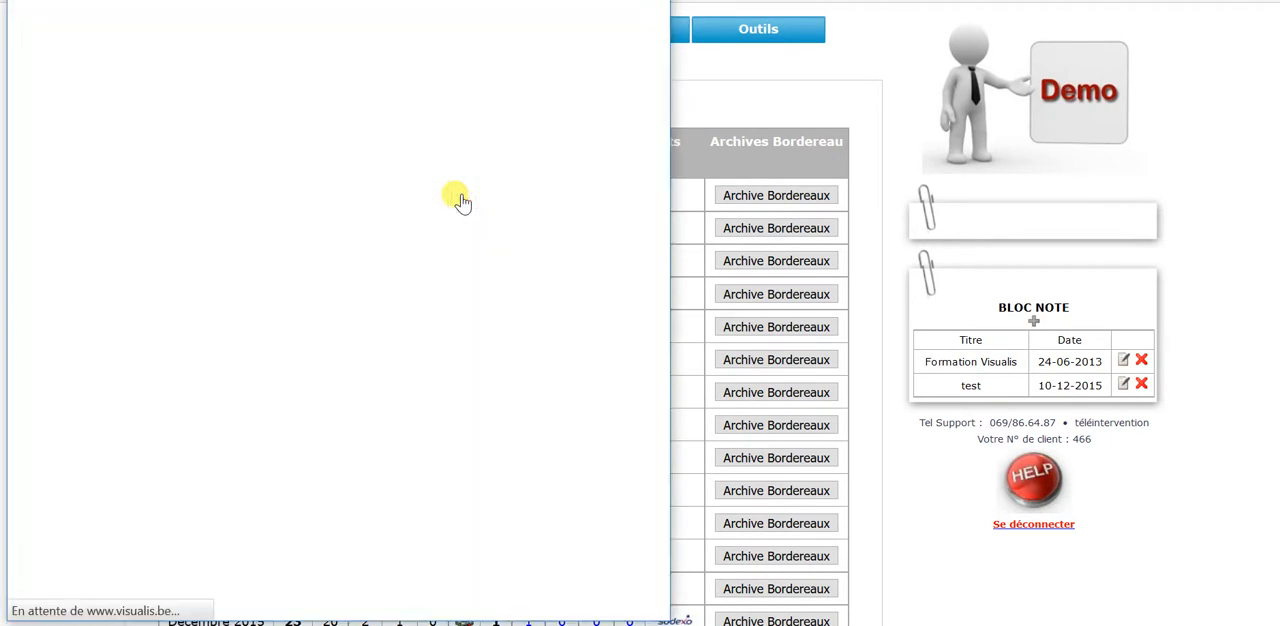
left_click_drag(668, 240, 852, 214)
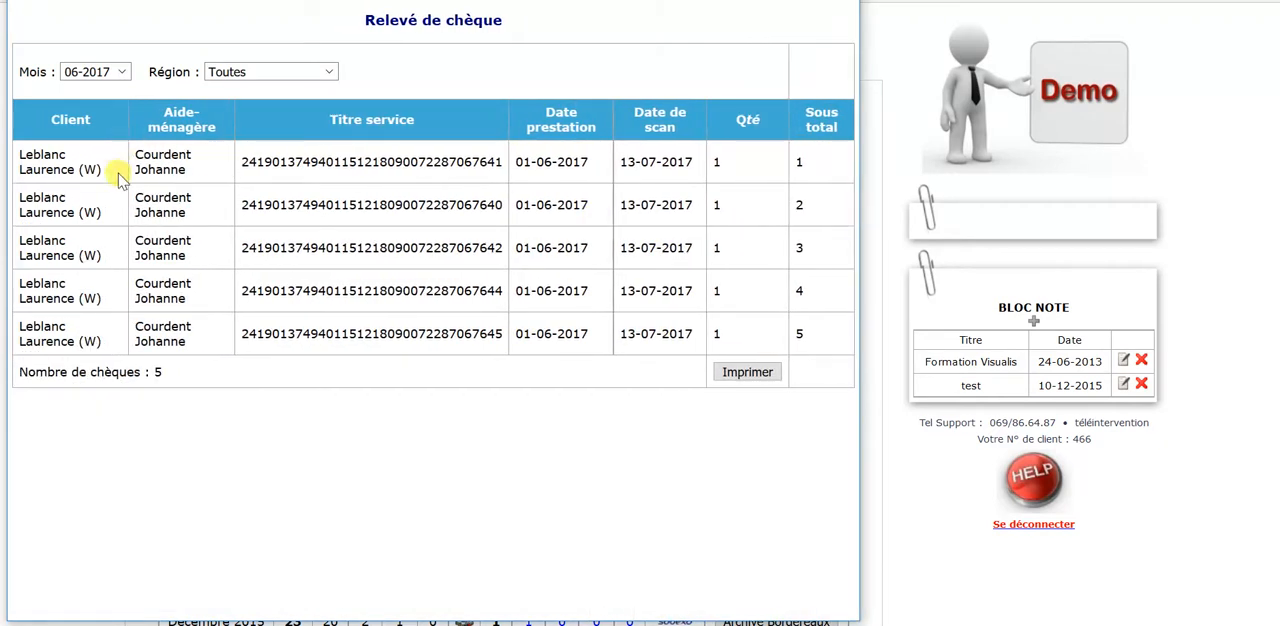
left_click_drag(108, 172, 22, 152)
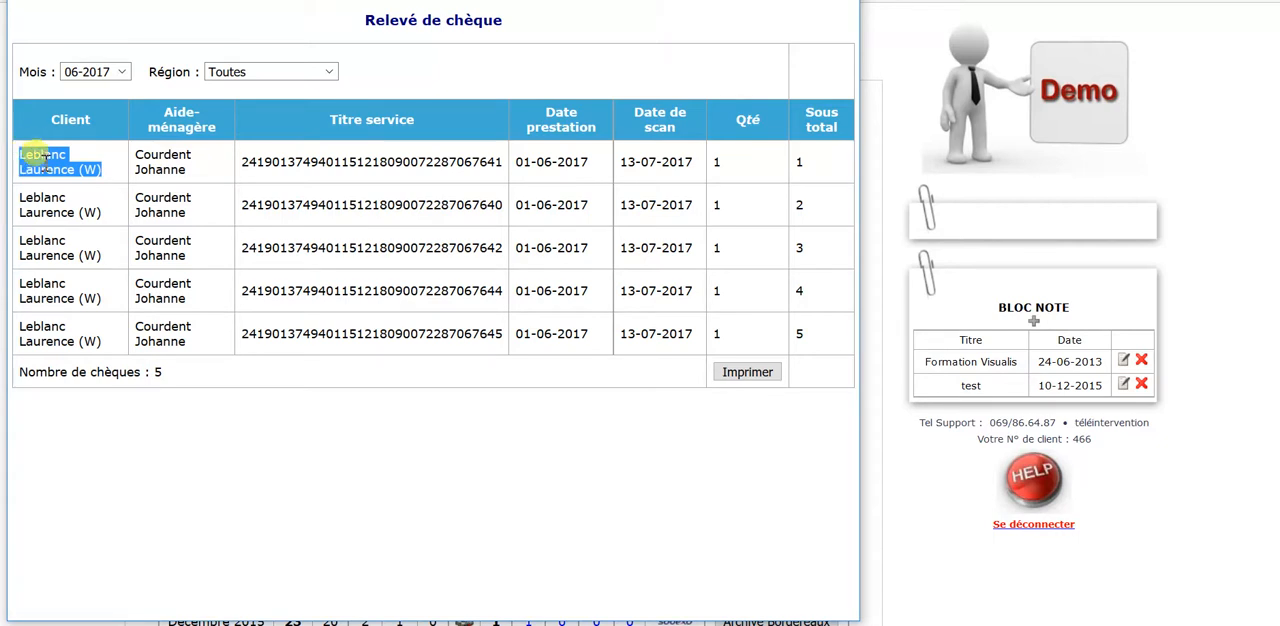
left_click_drag(192, 174, 137, 155)
double_click(292, 162)
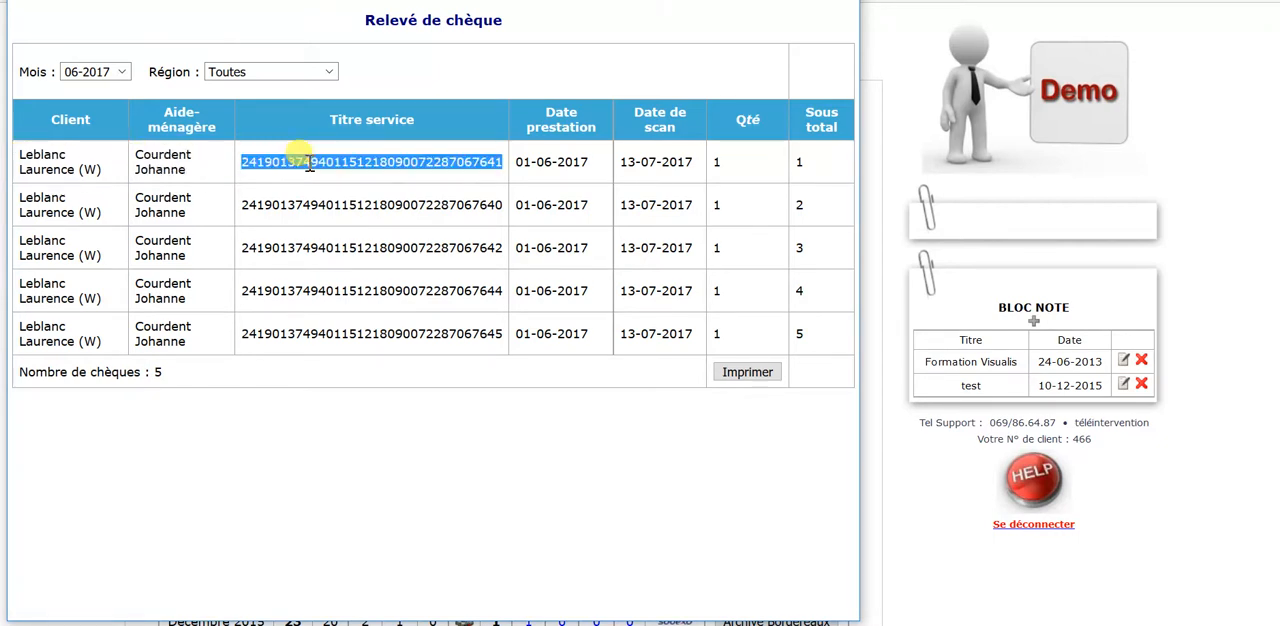
double_click(572, 161)
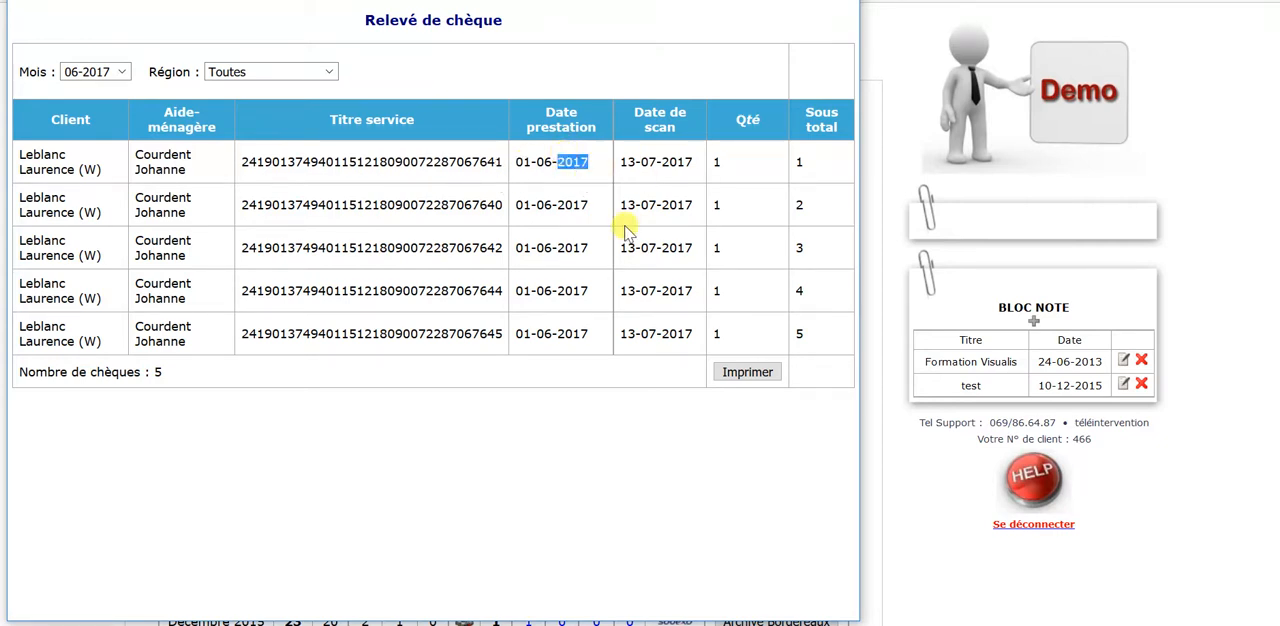
double_click(670, 162)
left_click(621, 333)
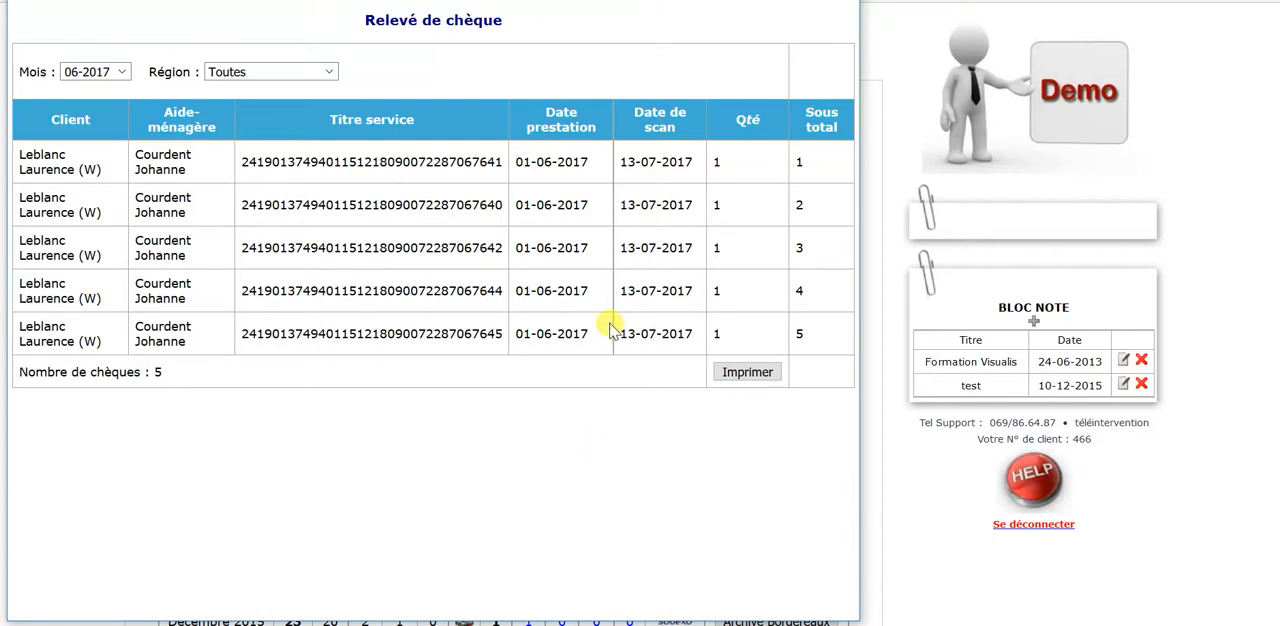
left_click_drag(178, 372, 17, 371)
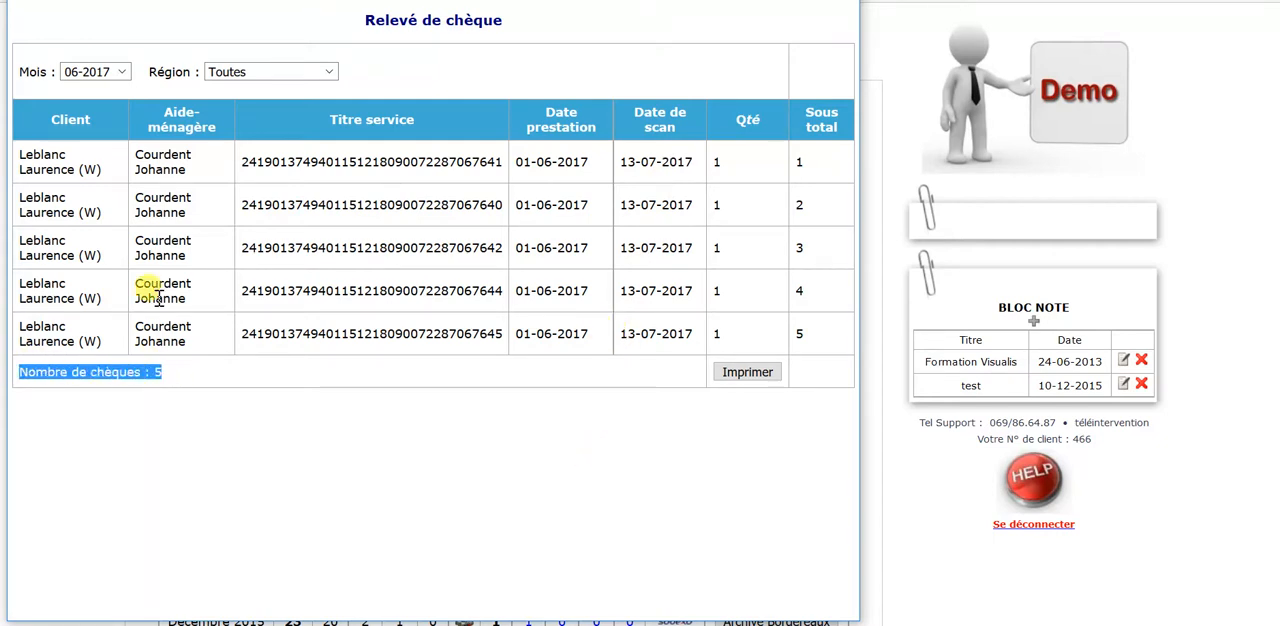
key("alt+F4")
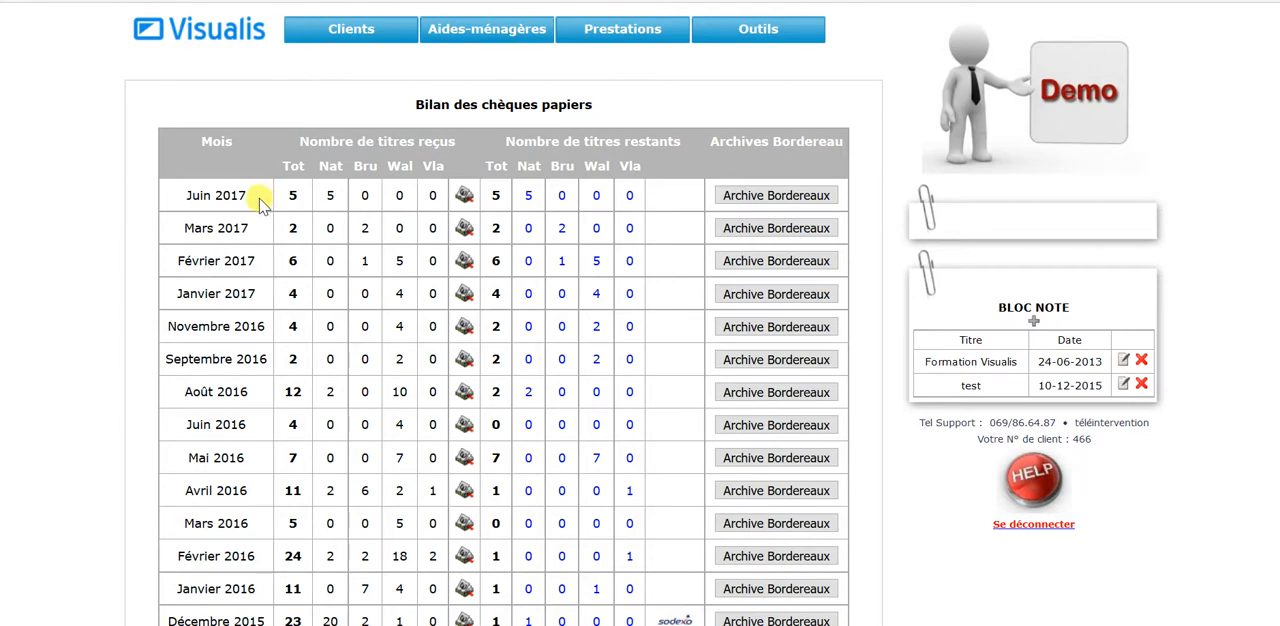
Step: Open the February 2013 paper-voucher statement from the monthly report and examine its client, household helper, voucher and date columns
scroll(258, 203, "down", 10)
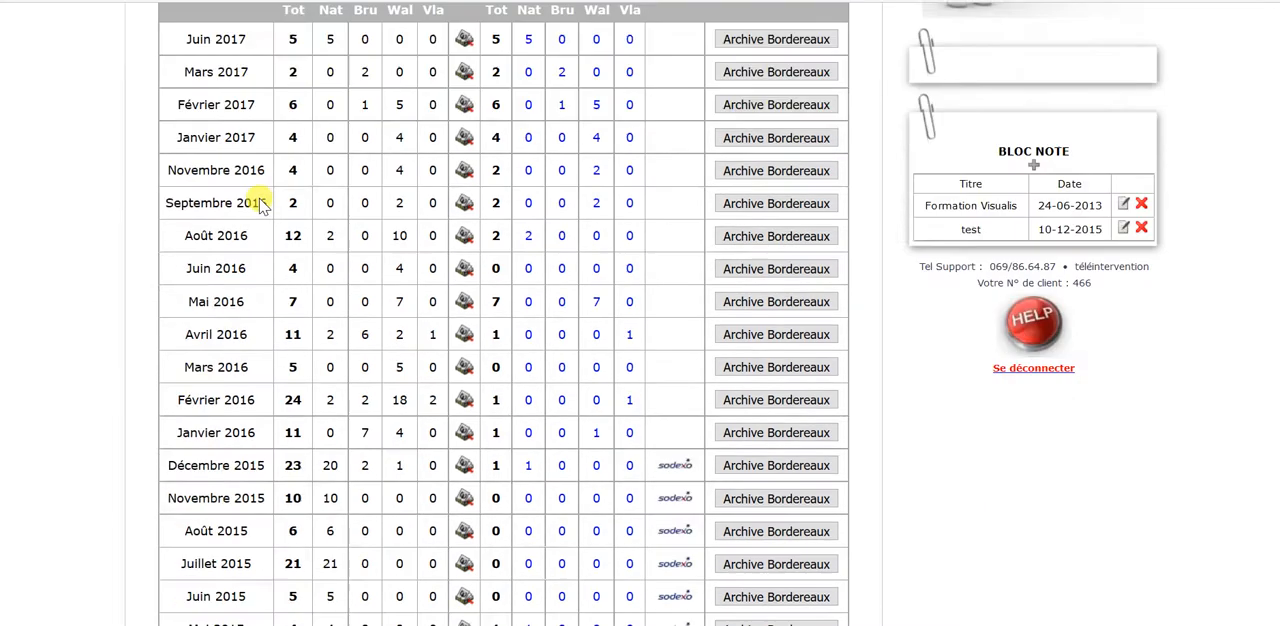
scroll(258, 203, "down", 4)
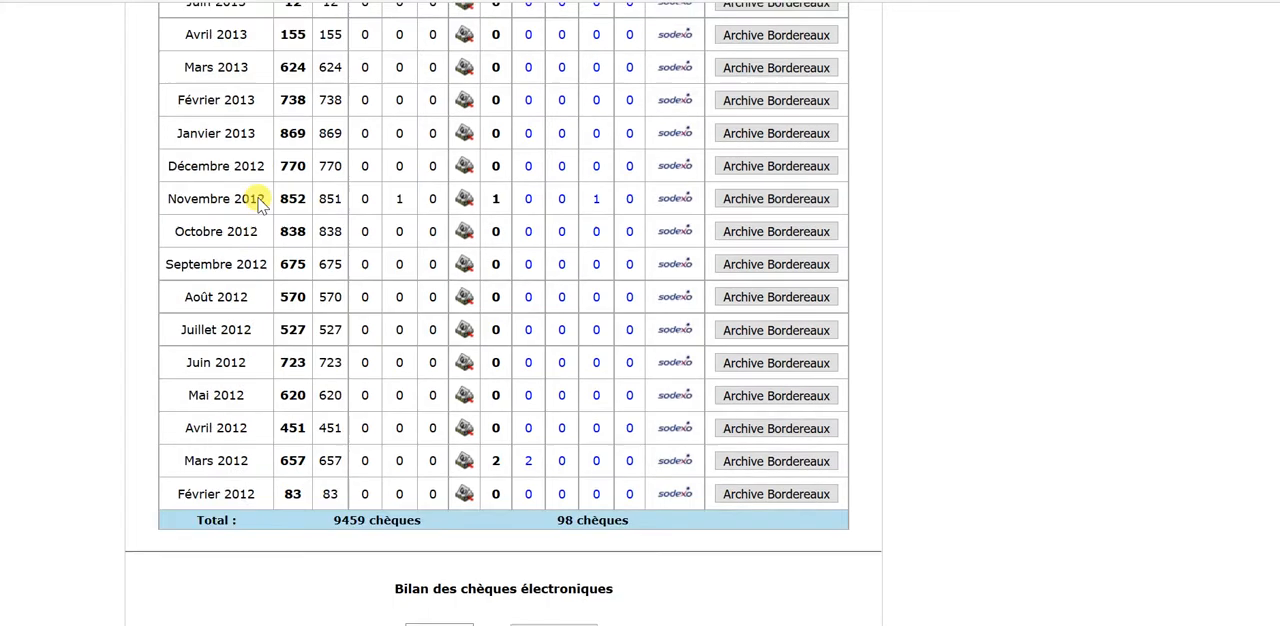
scroll(258, 203, "up", 1)
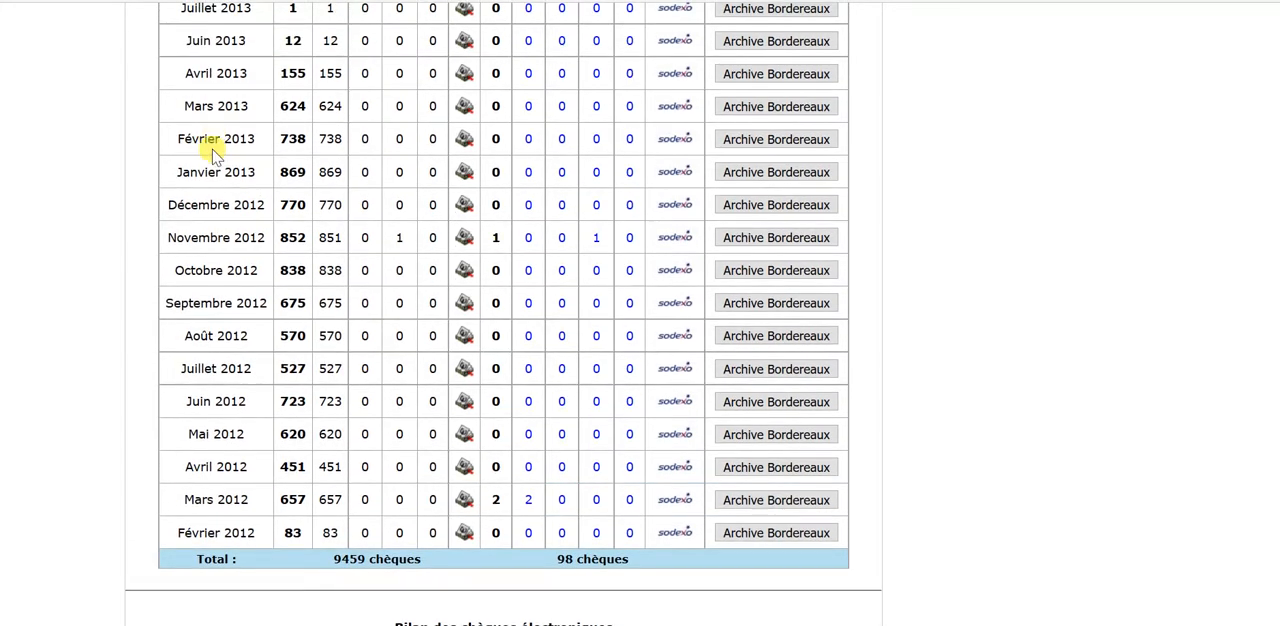
left_click(463, 143)
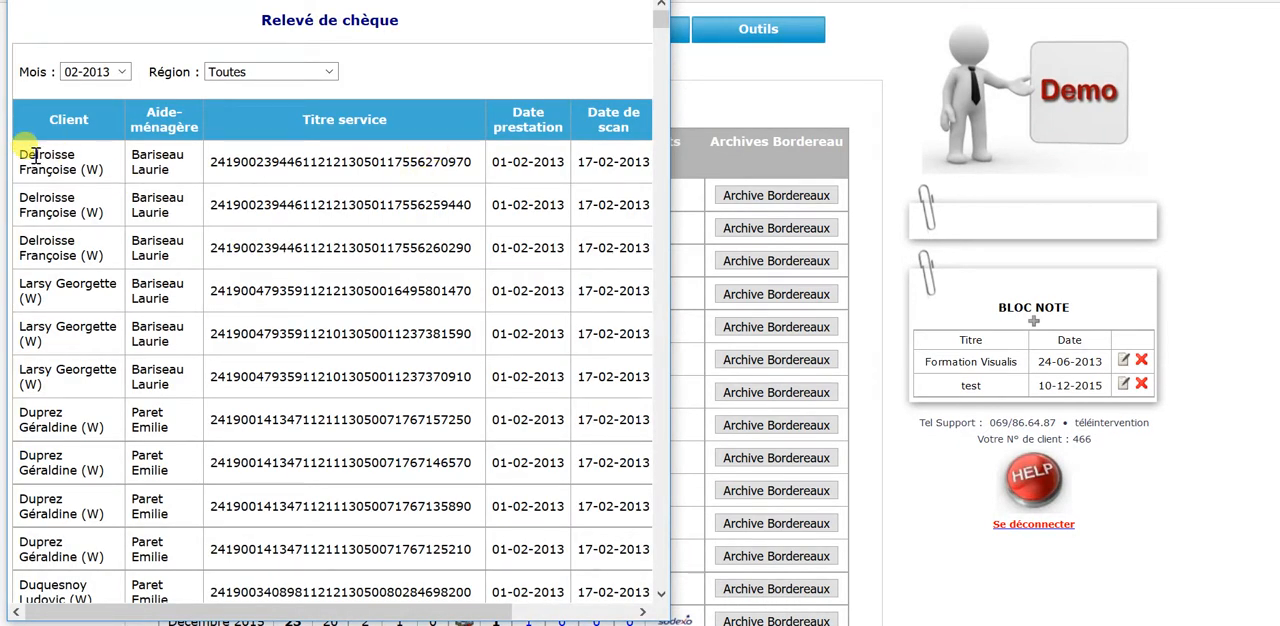
scroll(77, 296, "down", 1)
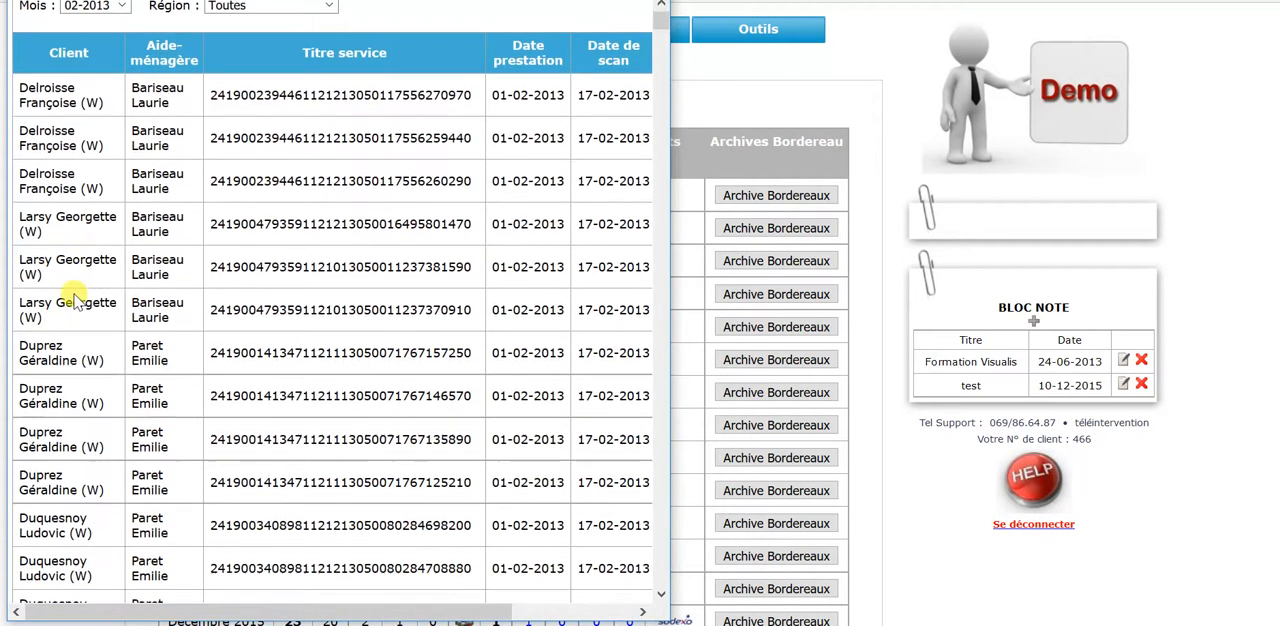
scroll(100, 250, "down", 1)
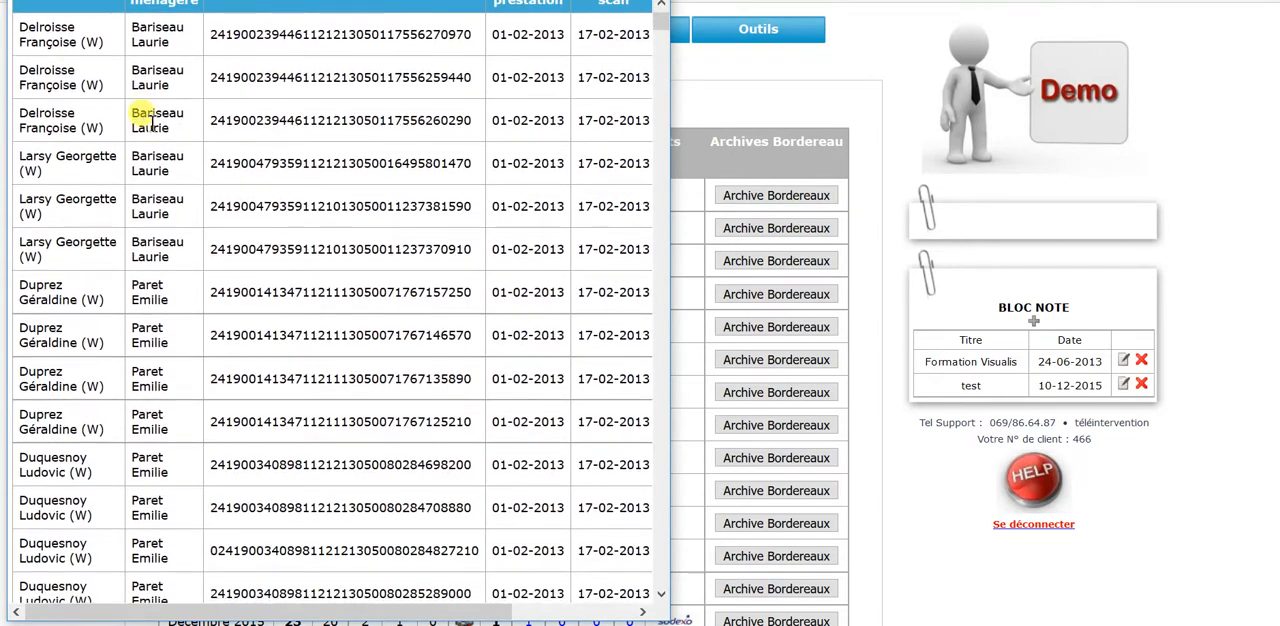
scroll(160, 410, "up", 2)
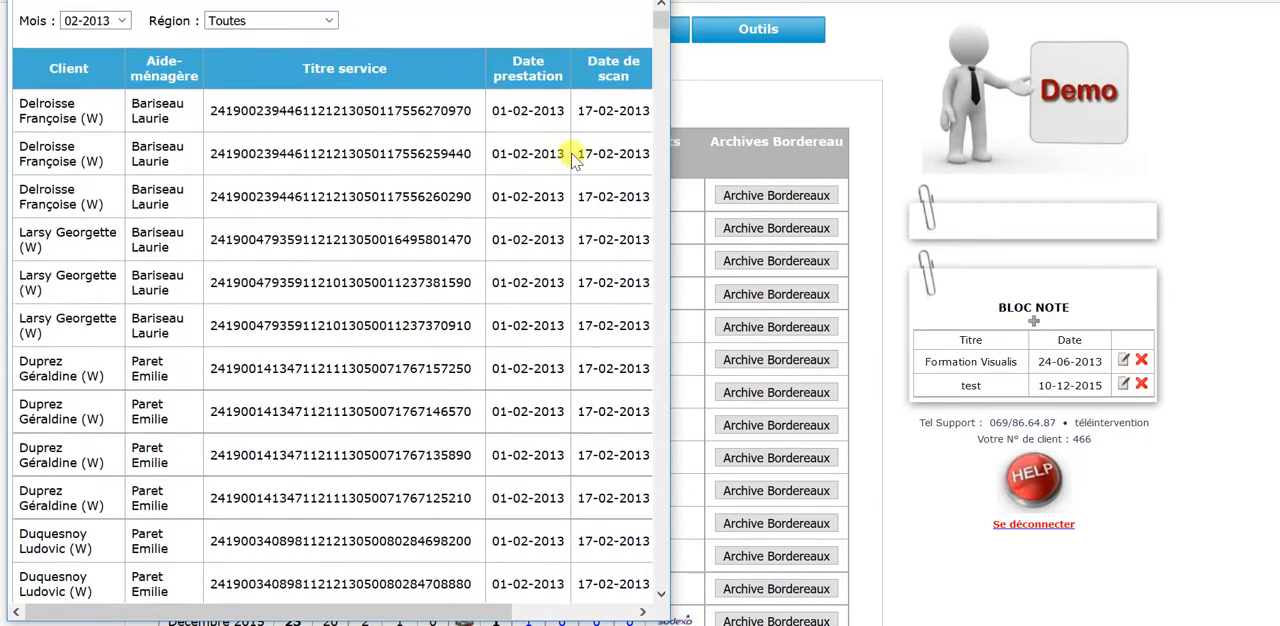
Step: Widen the February 2013 statement window and check the quantities and running subtotals through the last voucher, closing it when done
left_click_drag(670, 135, 962, 127)
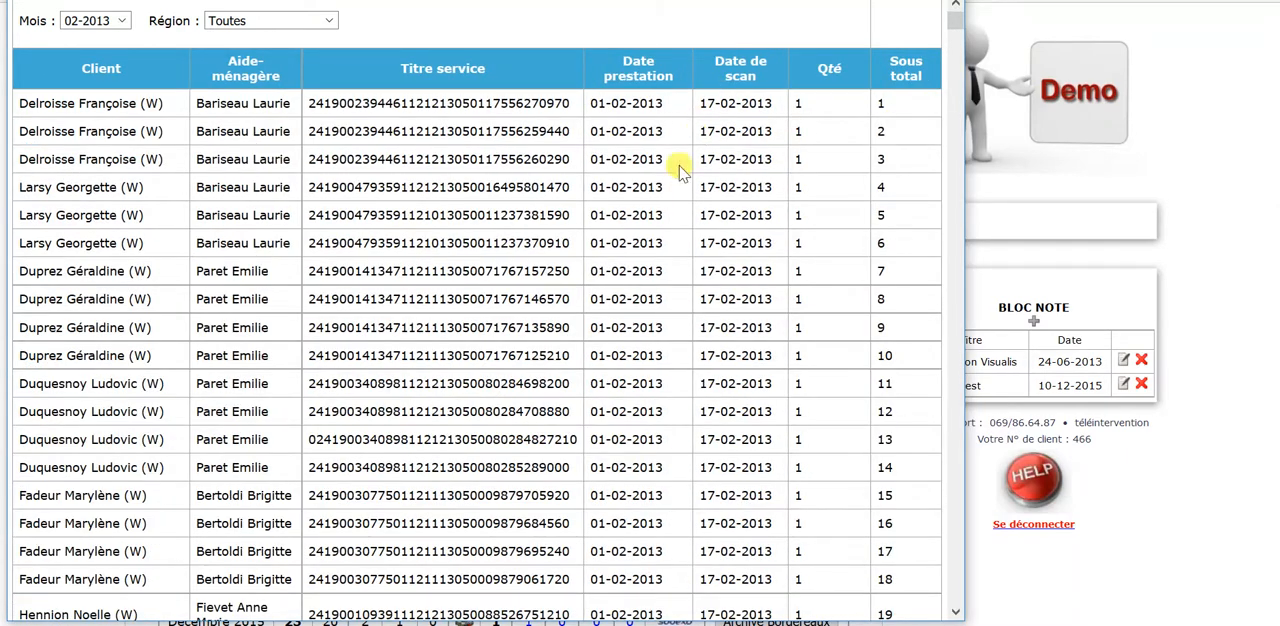
scroll(600, 190, "down", 15)
left_click_drag(960, 72, 858, 572)
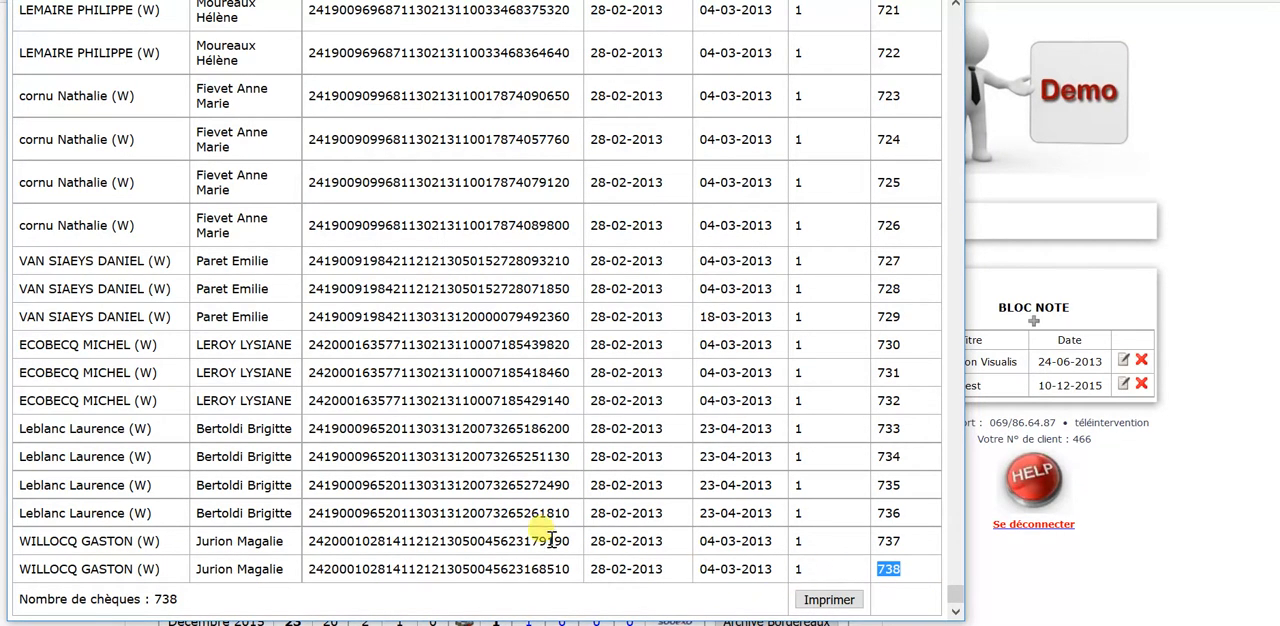
scroll(545, 535, "up", 10)
scroll(628, 570, "up", 3)
left_click_drag(956, 567, 927, 2)
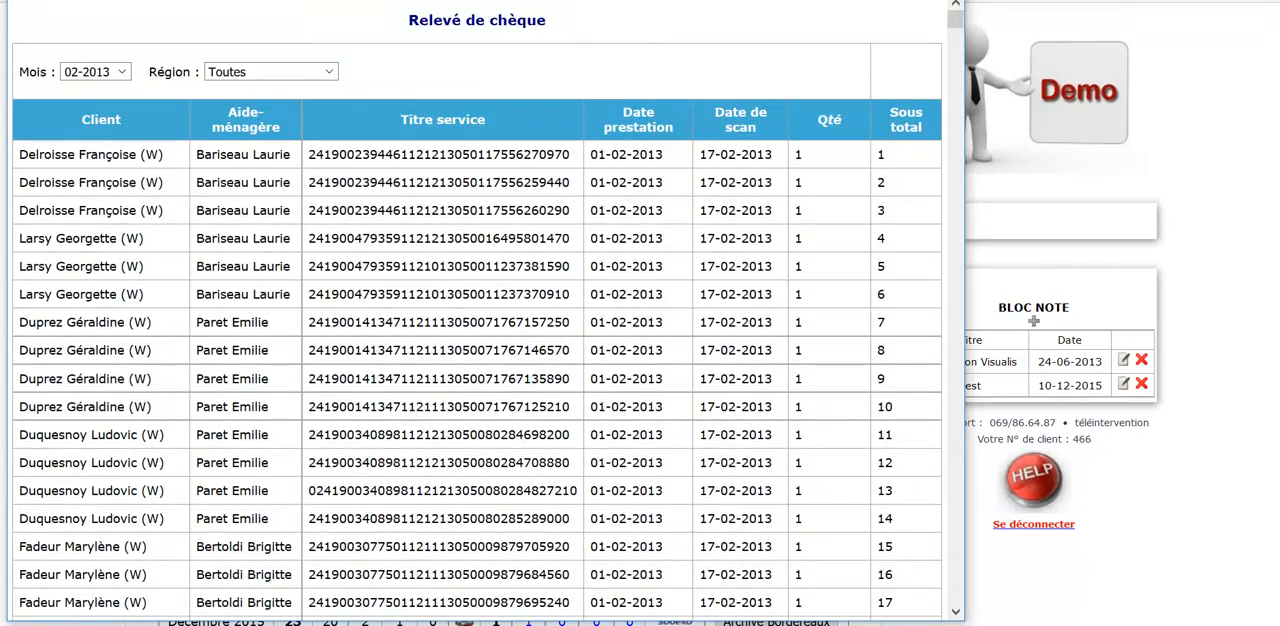
left_click(942, 1)
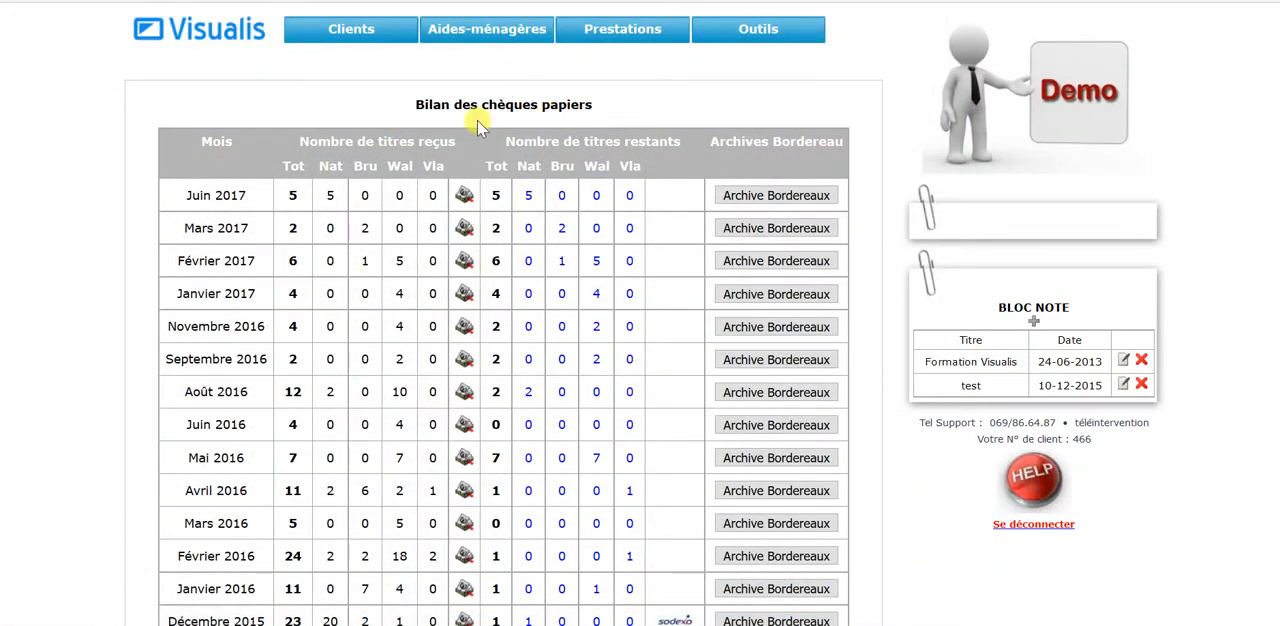
Step: Reopen the June 2017 voucher statement and check the available region filter options, closing it when done
left_click(467, 200)
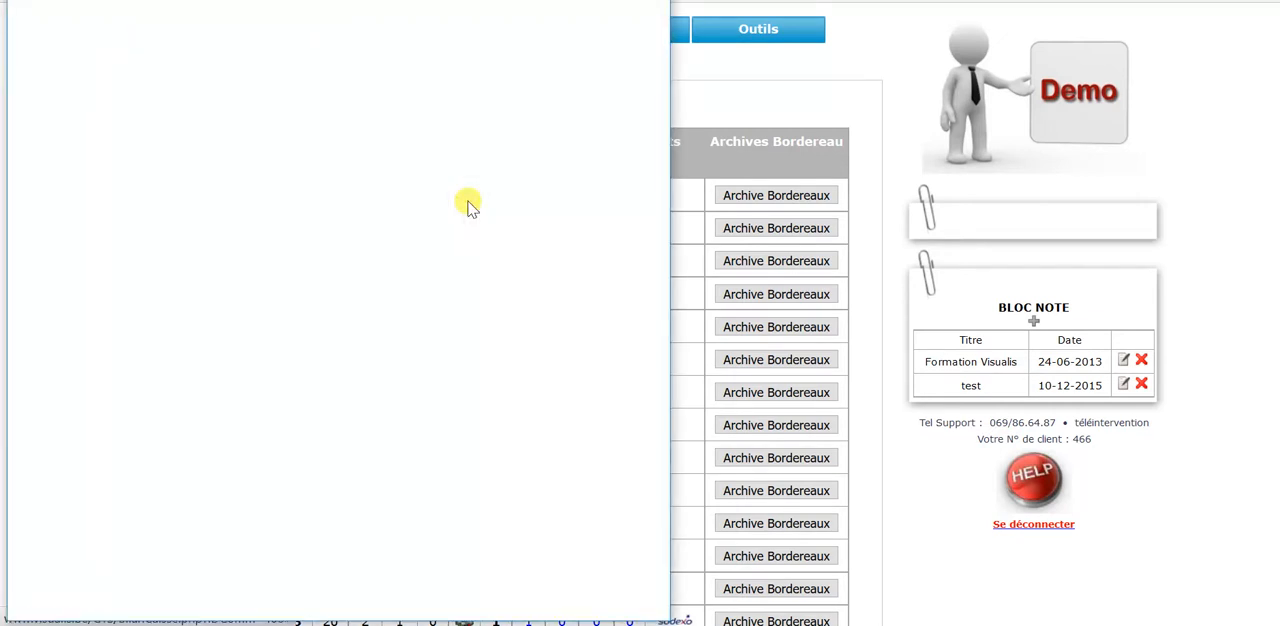
left_click(237, 74)
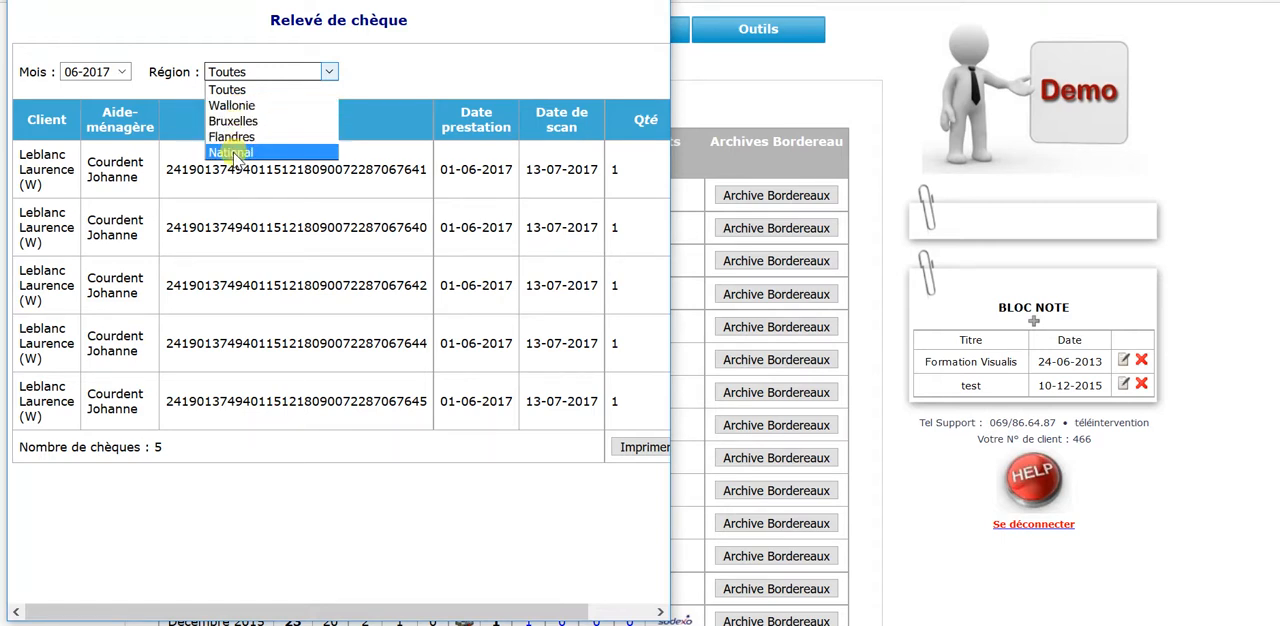
left_click(238, 46)
left_click(241, 74)
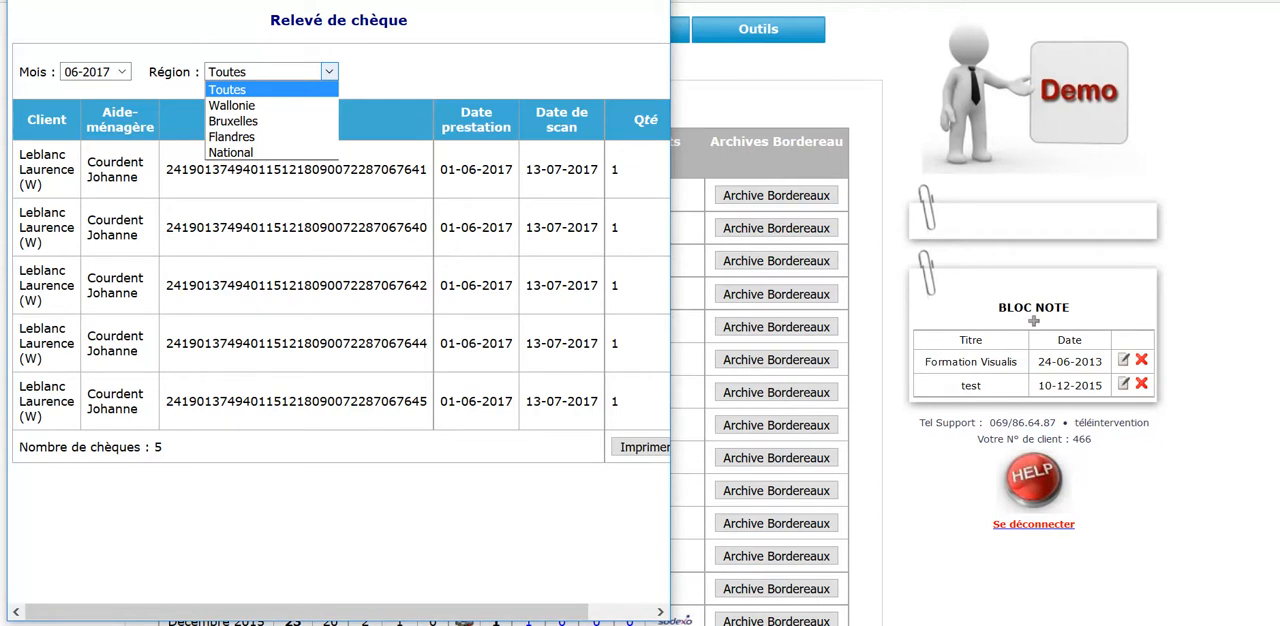
key("alt+F4")
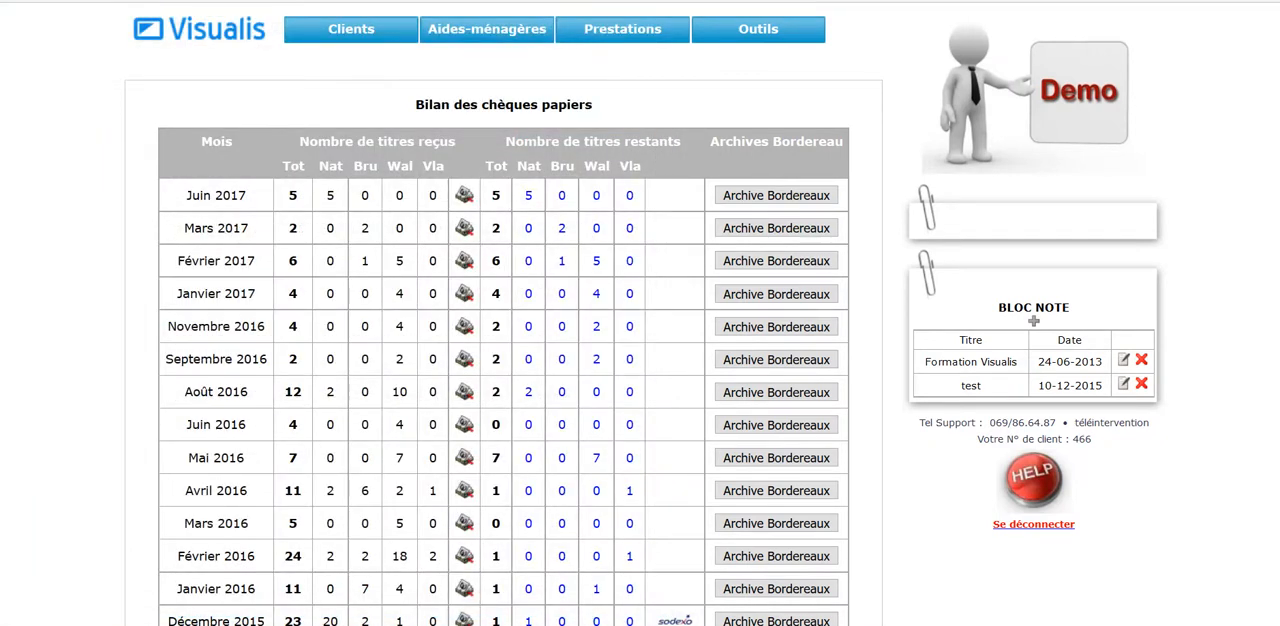